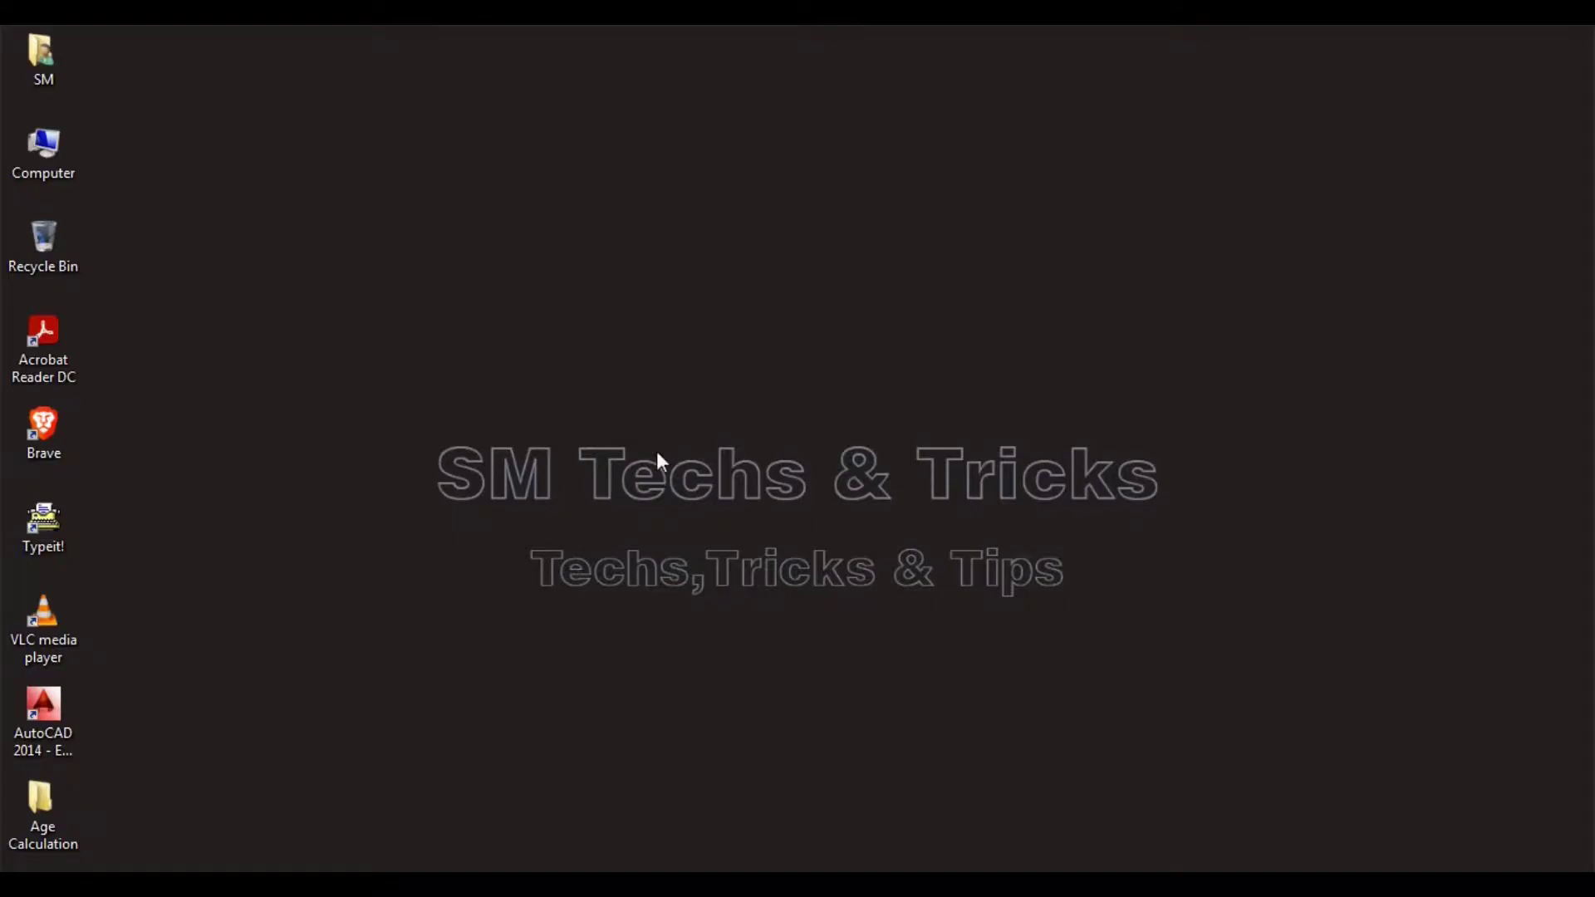
Refresh the desktop, then open the DOB workbook from the Age Calculation folder.
{"action": "right_click", "coordinate": [432, 401]}
{"action": "left_click", "coordinate": [491, 465]}
{"action": "double_click", "coordinate": [63, 793]}
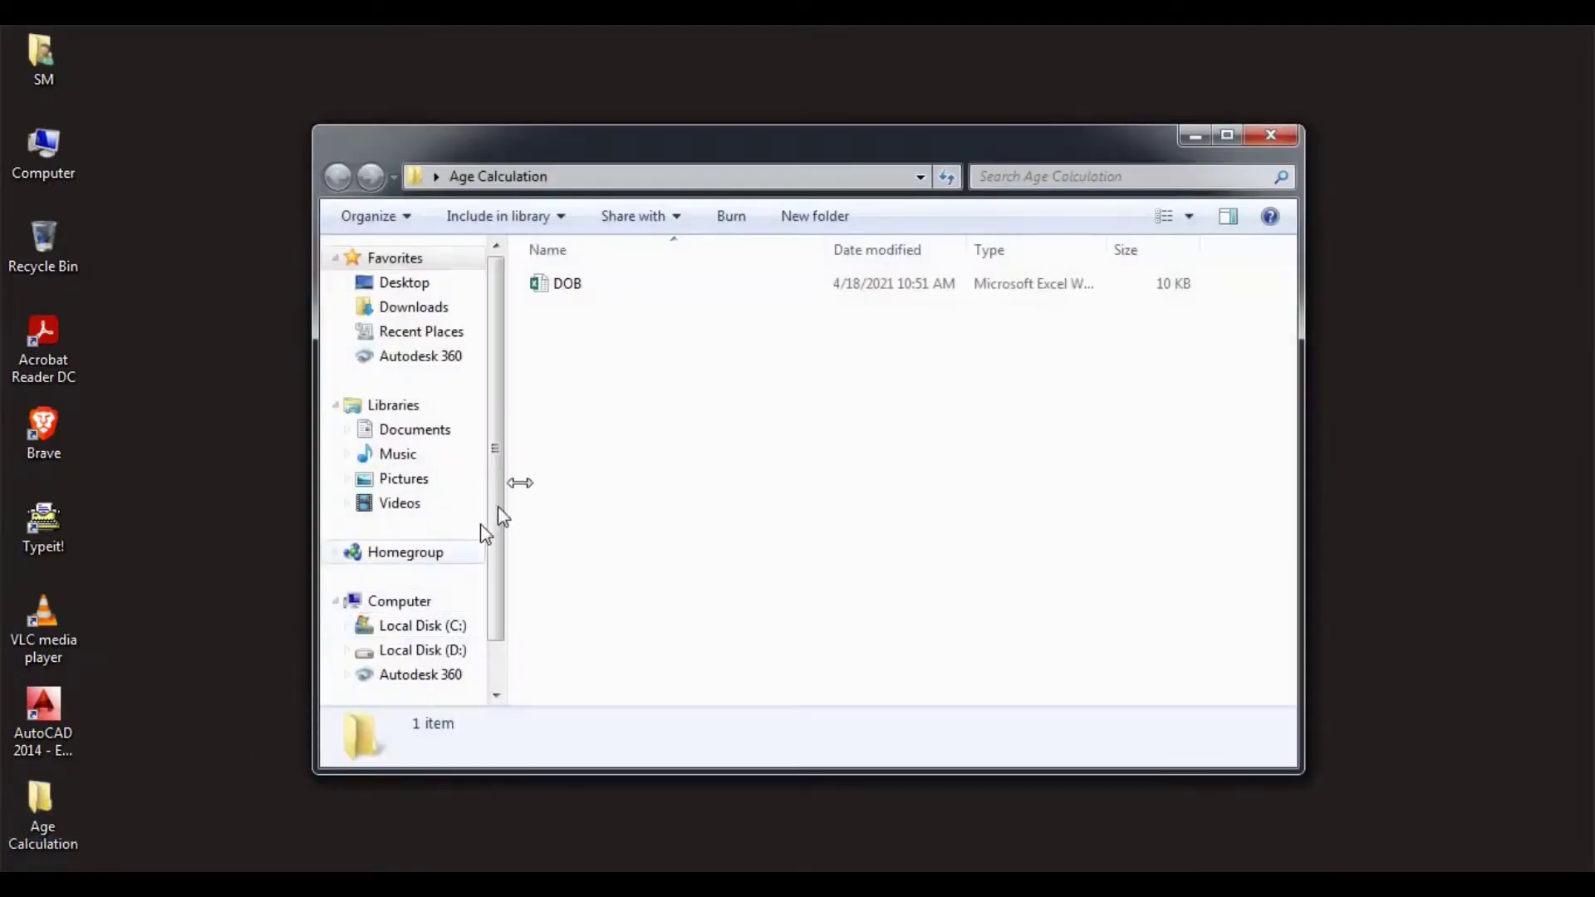
{"action": "left_click", "coordinate": [570, 286]}
{"action": "right_click", "coordinate": [565, 286]}
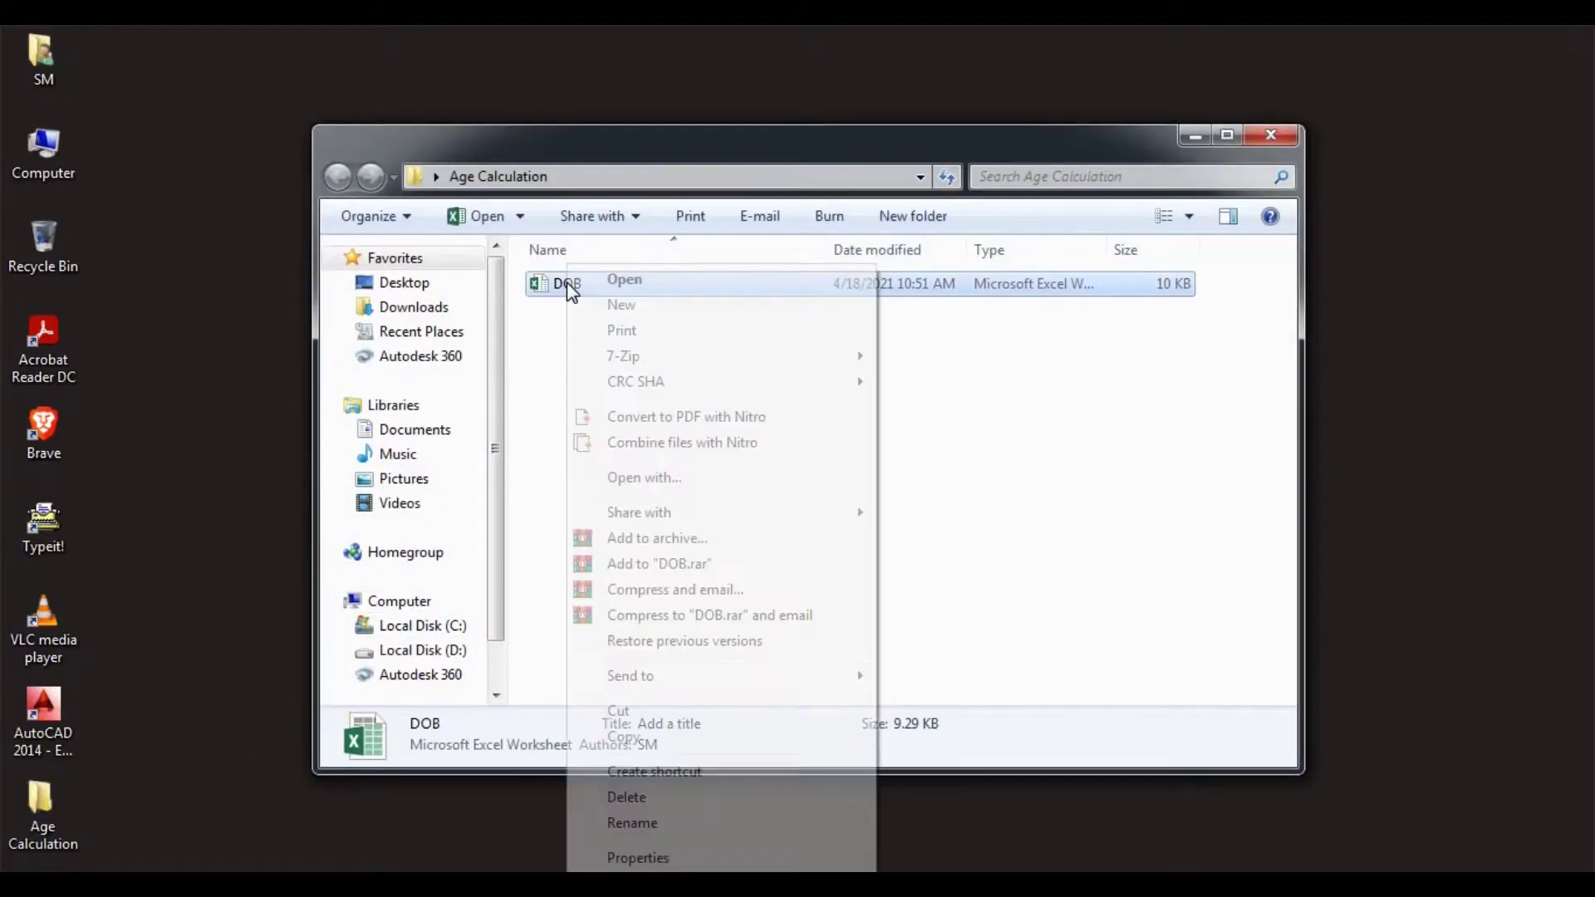
{"action": "left_click", "coordinate": [618, 279]}
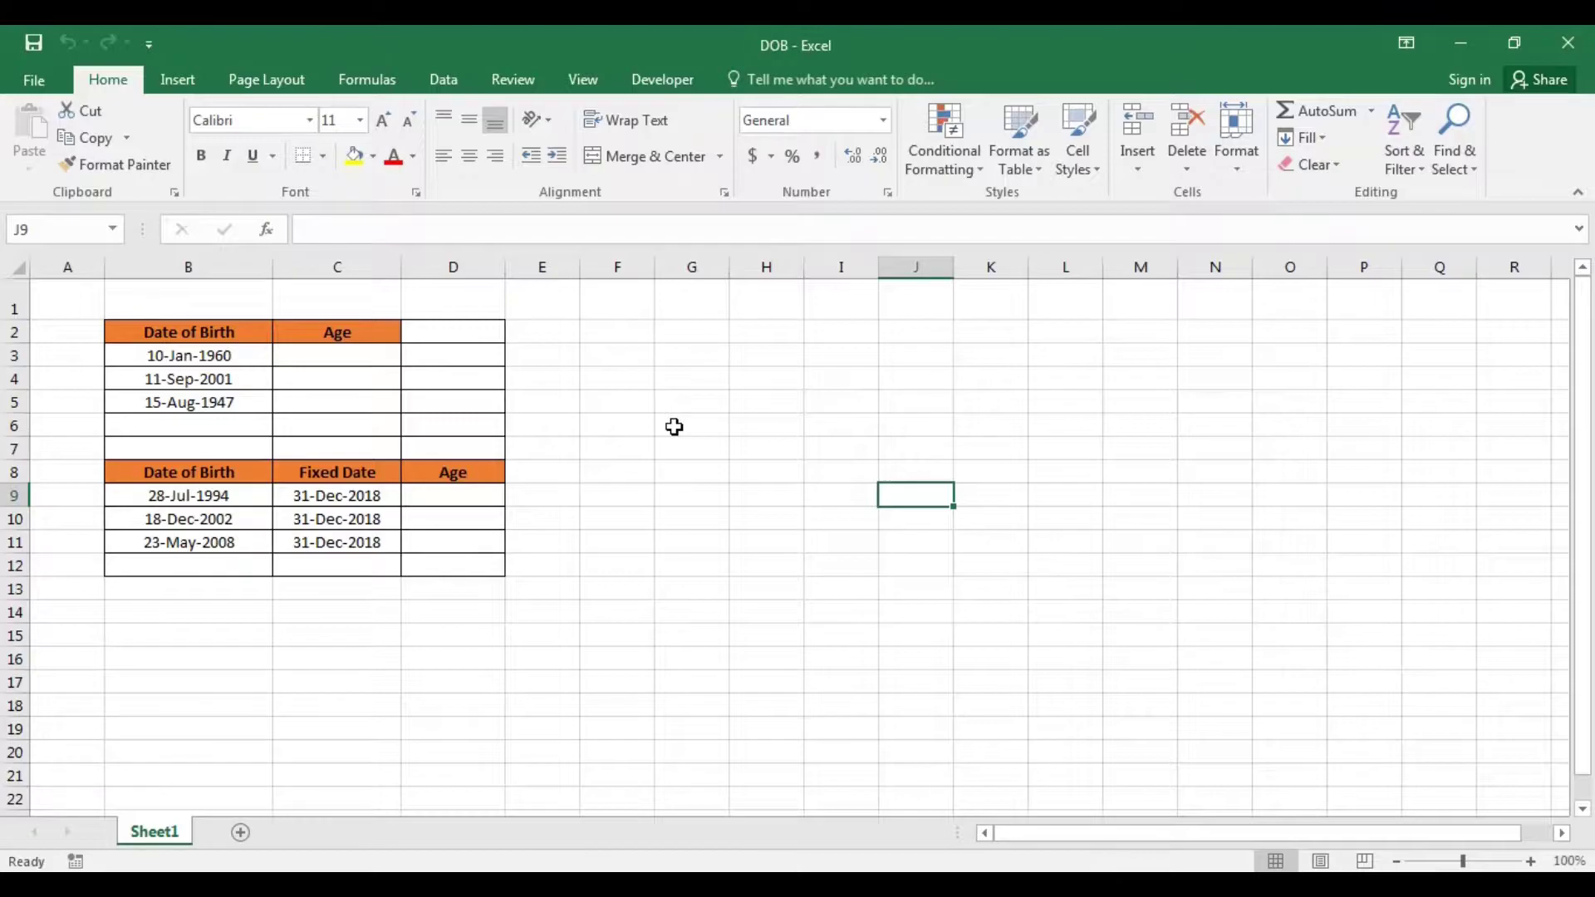
{"action": "mouse_move", "coordinate": [190, 355]}
{"action": "left_mouse_down"}
{"action": "mouse_move", "coordinate": [291, 416]}
{"action": "mouse_move", "coordinate": [432, 422]}
{"action": "left_mouse_up"}
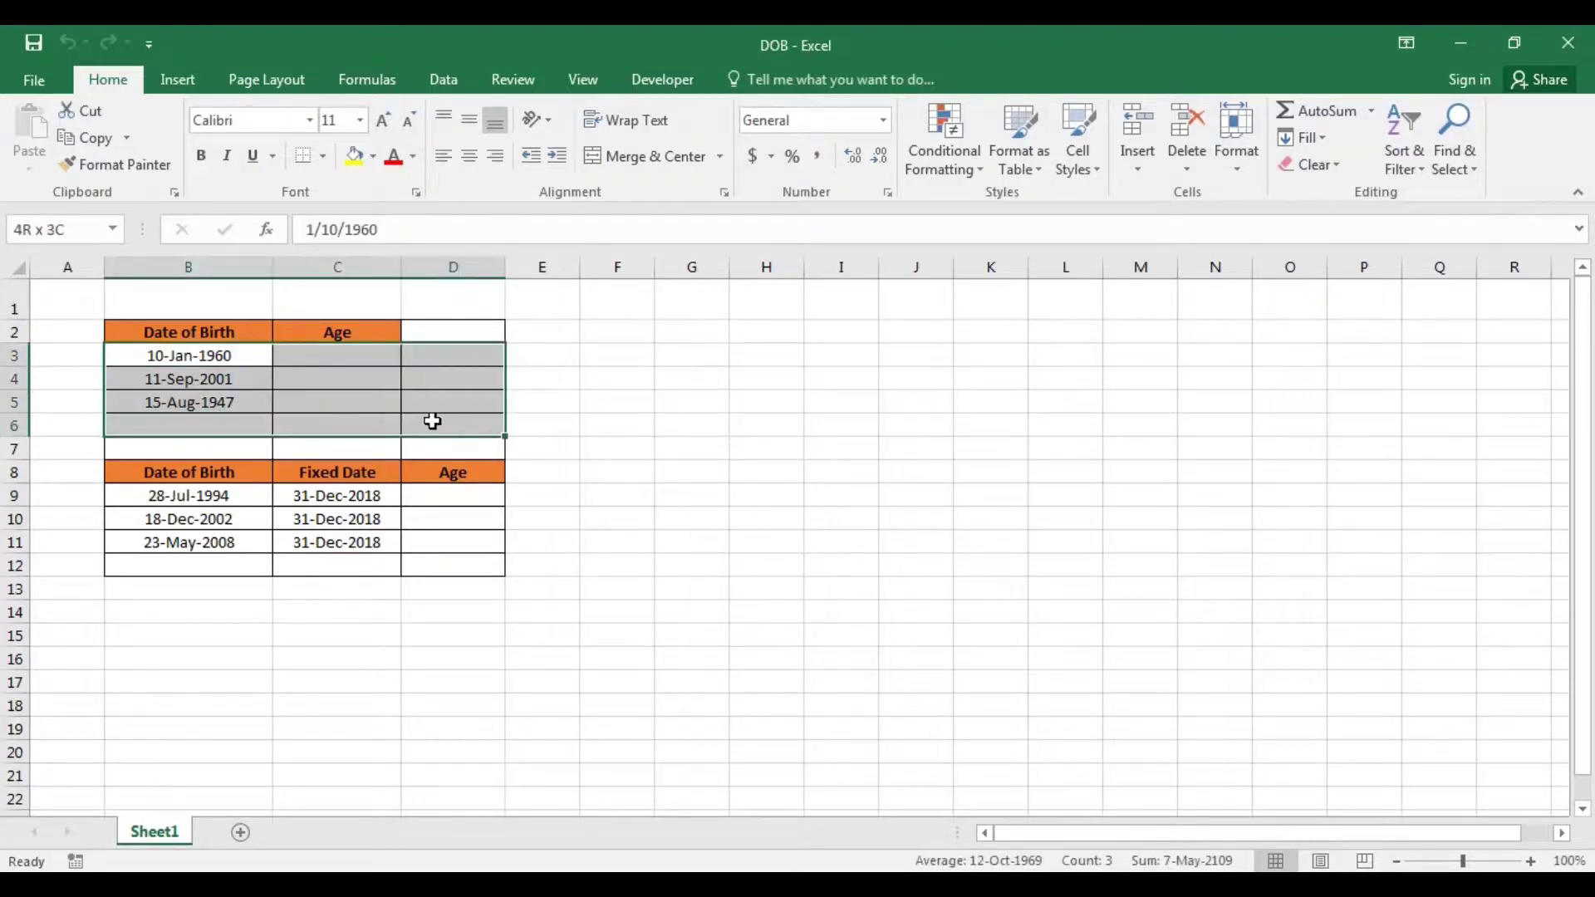
{"action": "left_click", "coordinate": [462, 402]}
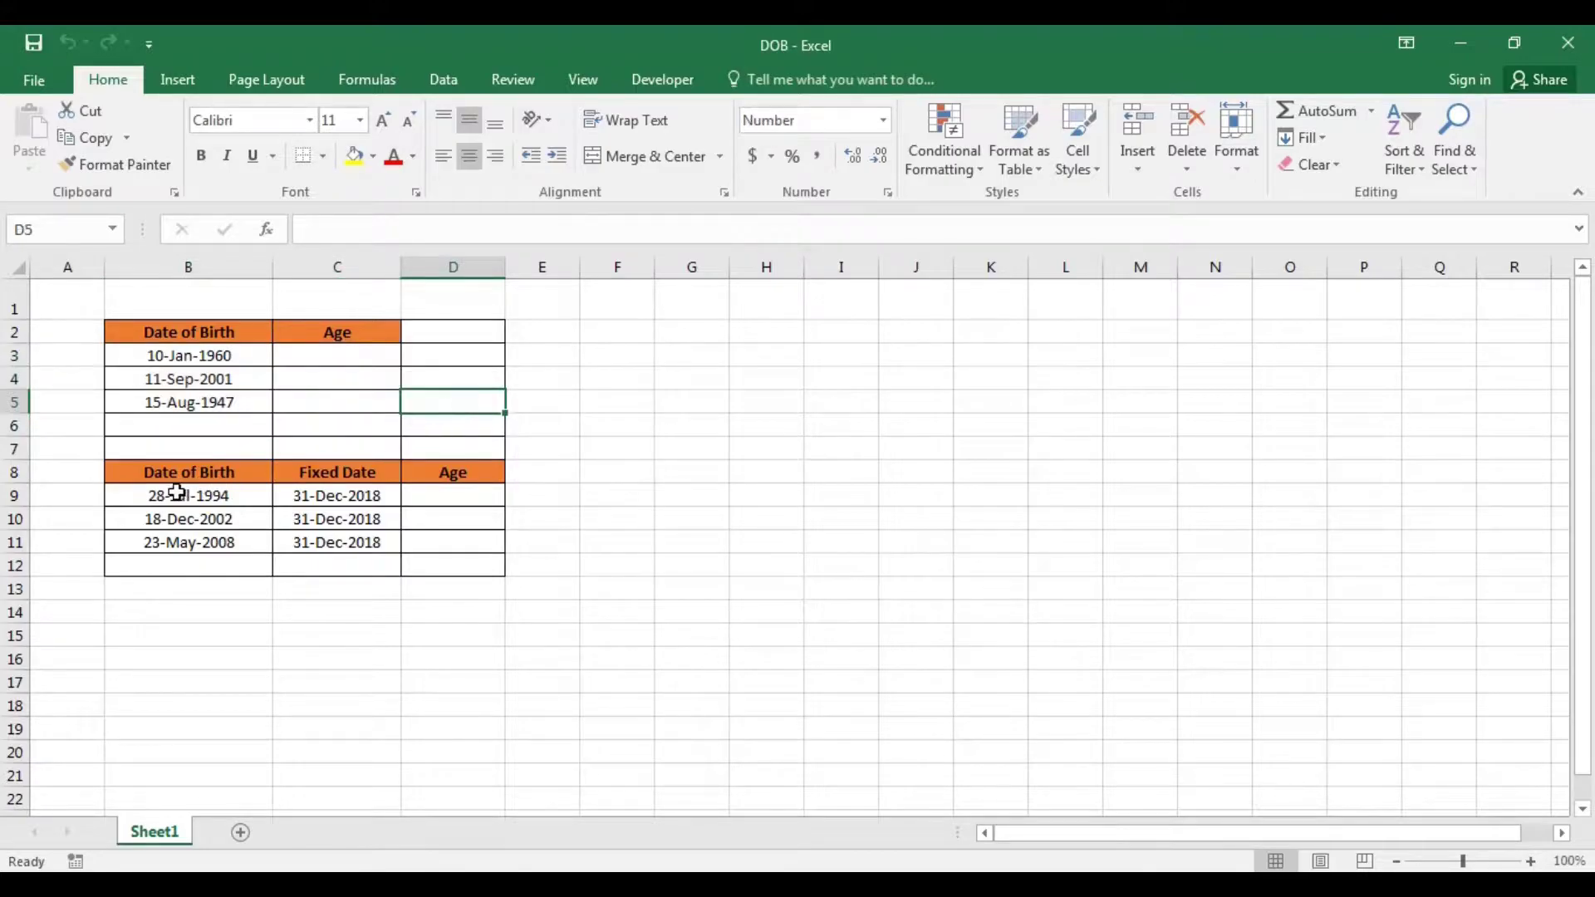
{"action": "left_click_drag", "start_coordinate": [177, 493], "coordinate": [441, 549]}
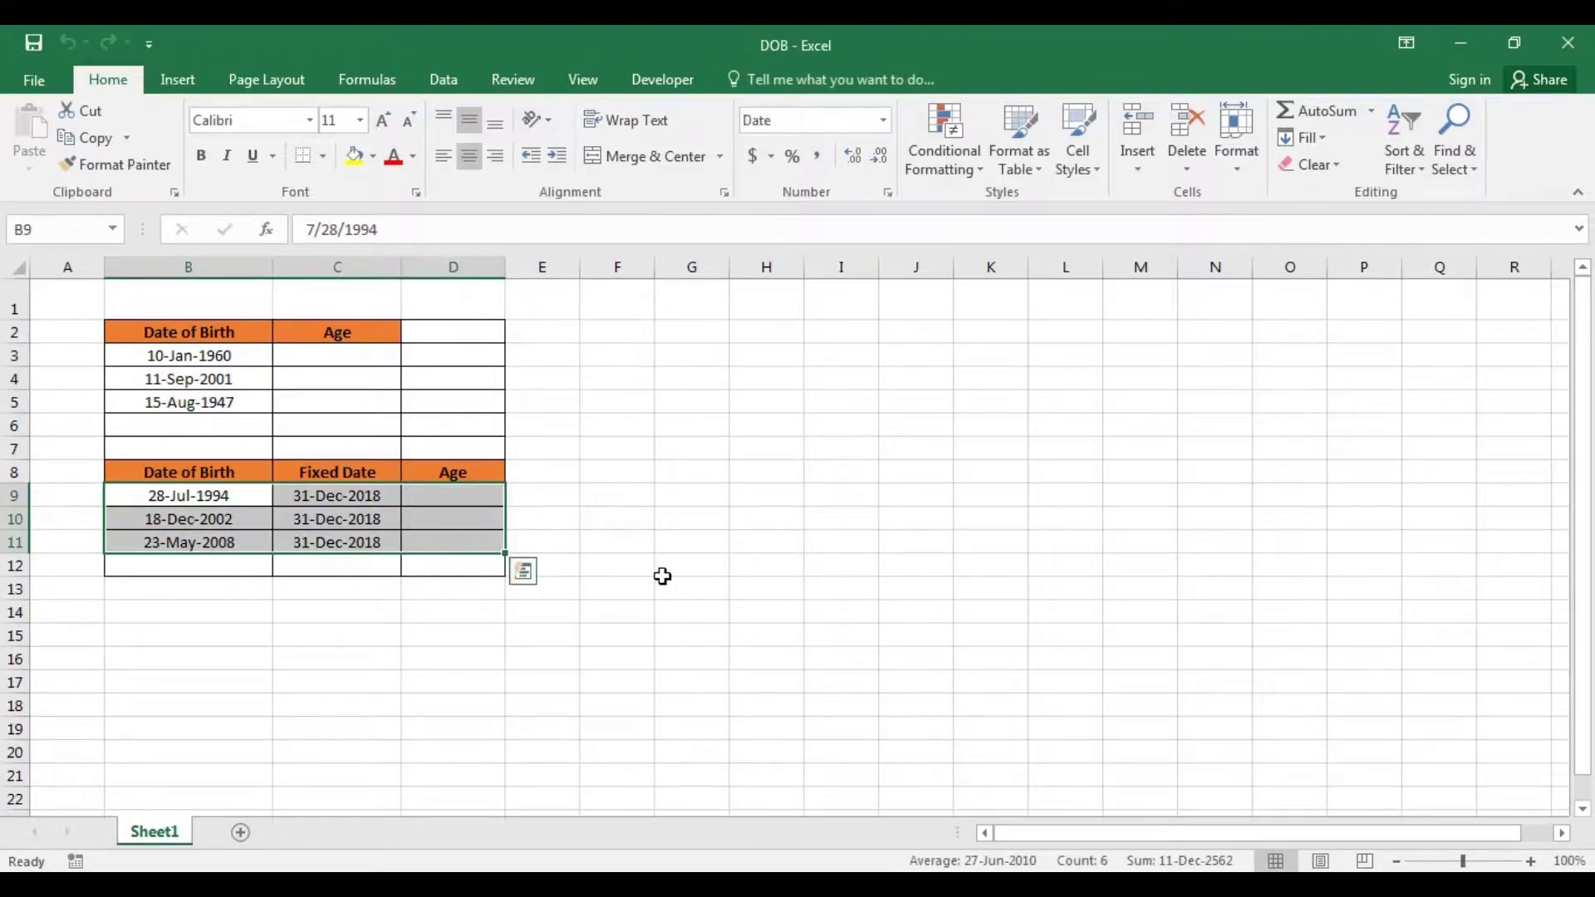
{"action": "left_click", "coordinate": [661, 575]}
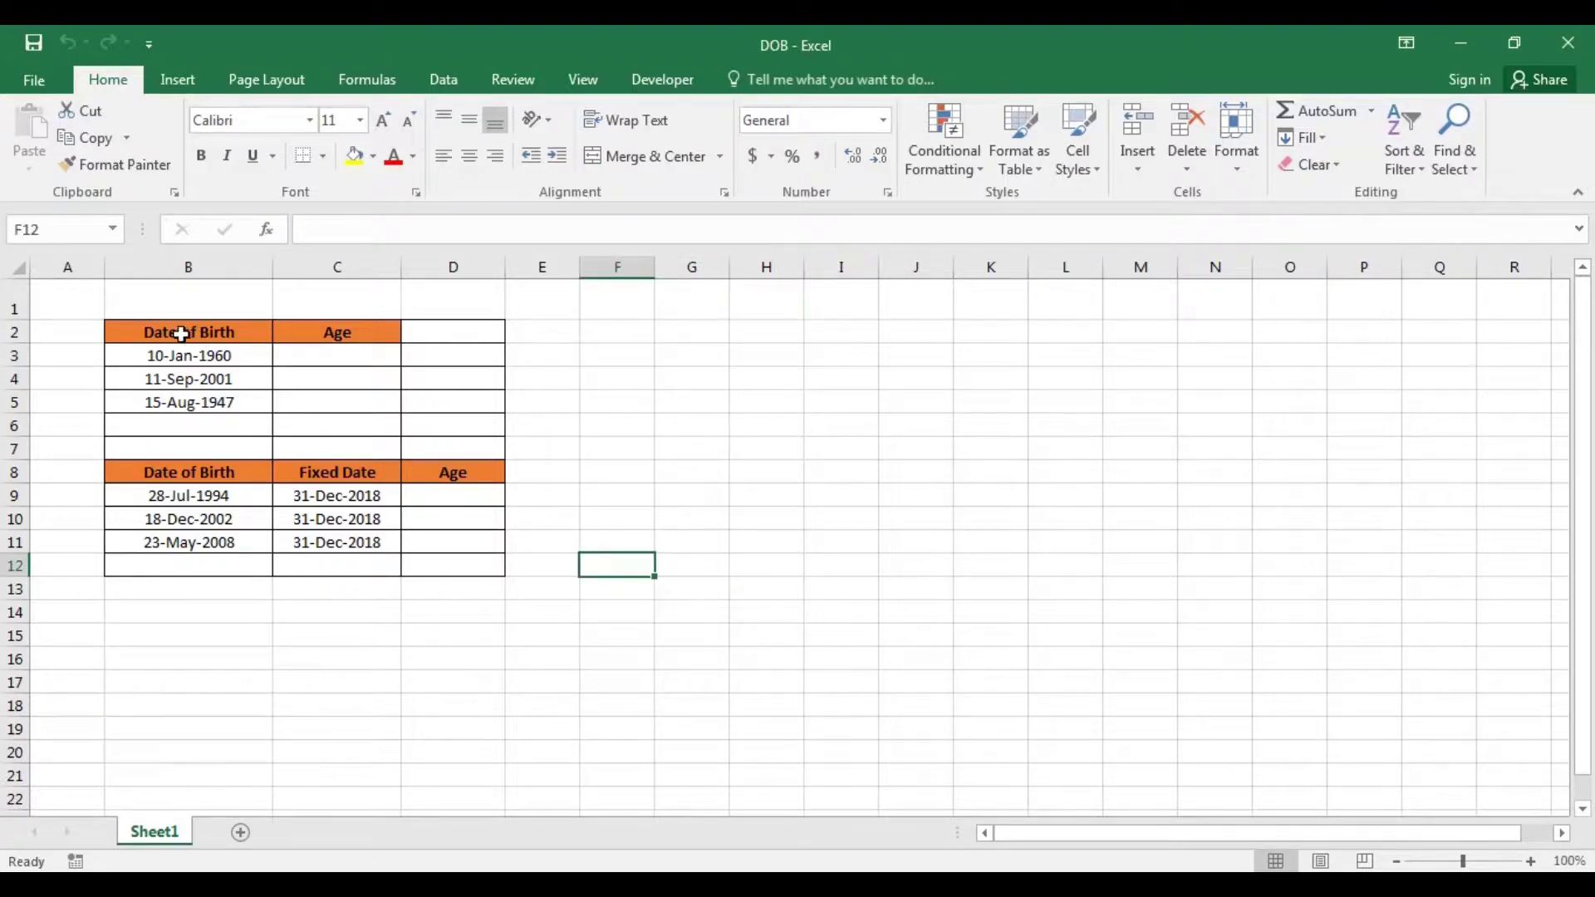
{"action": "left_click", "coordinate": [184, 363]}
{"action": "left_click_drag", "start_coordinate": [185, 363], "coordinate": [190, 431]}
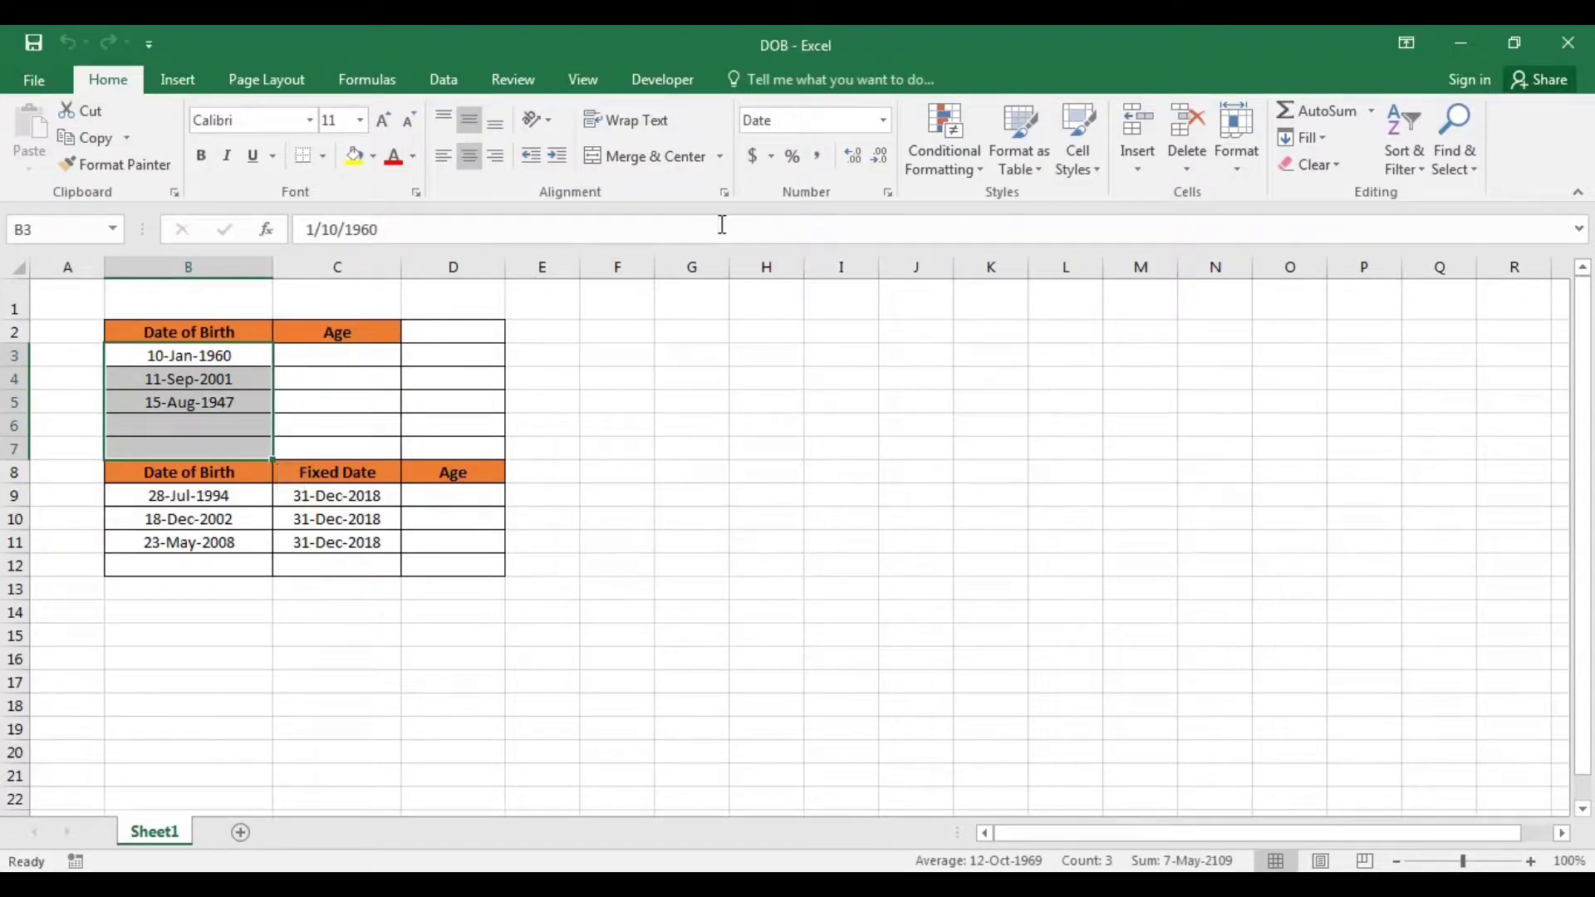
{"action": "right_click", "coordinate": [205, 366]}
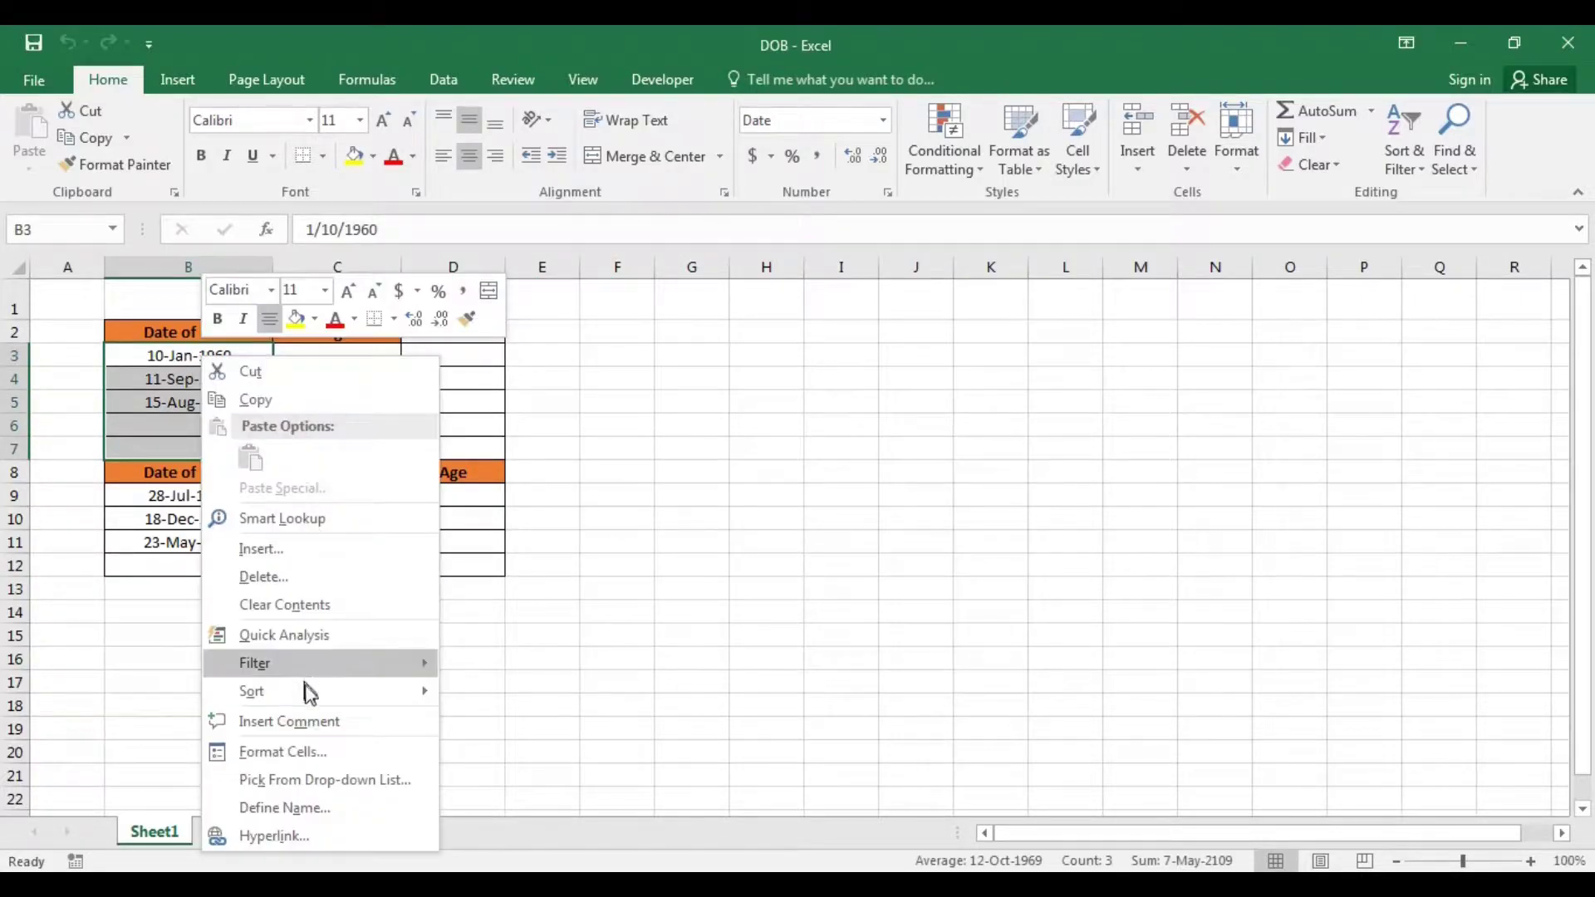
{"action": "left_click", "coordinate": [309, 750]}
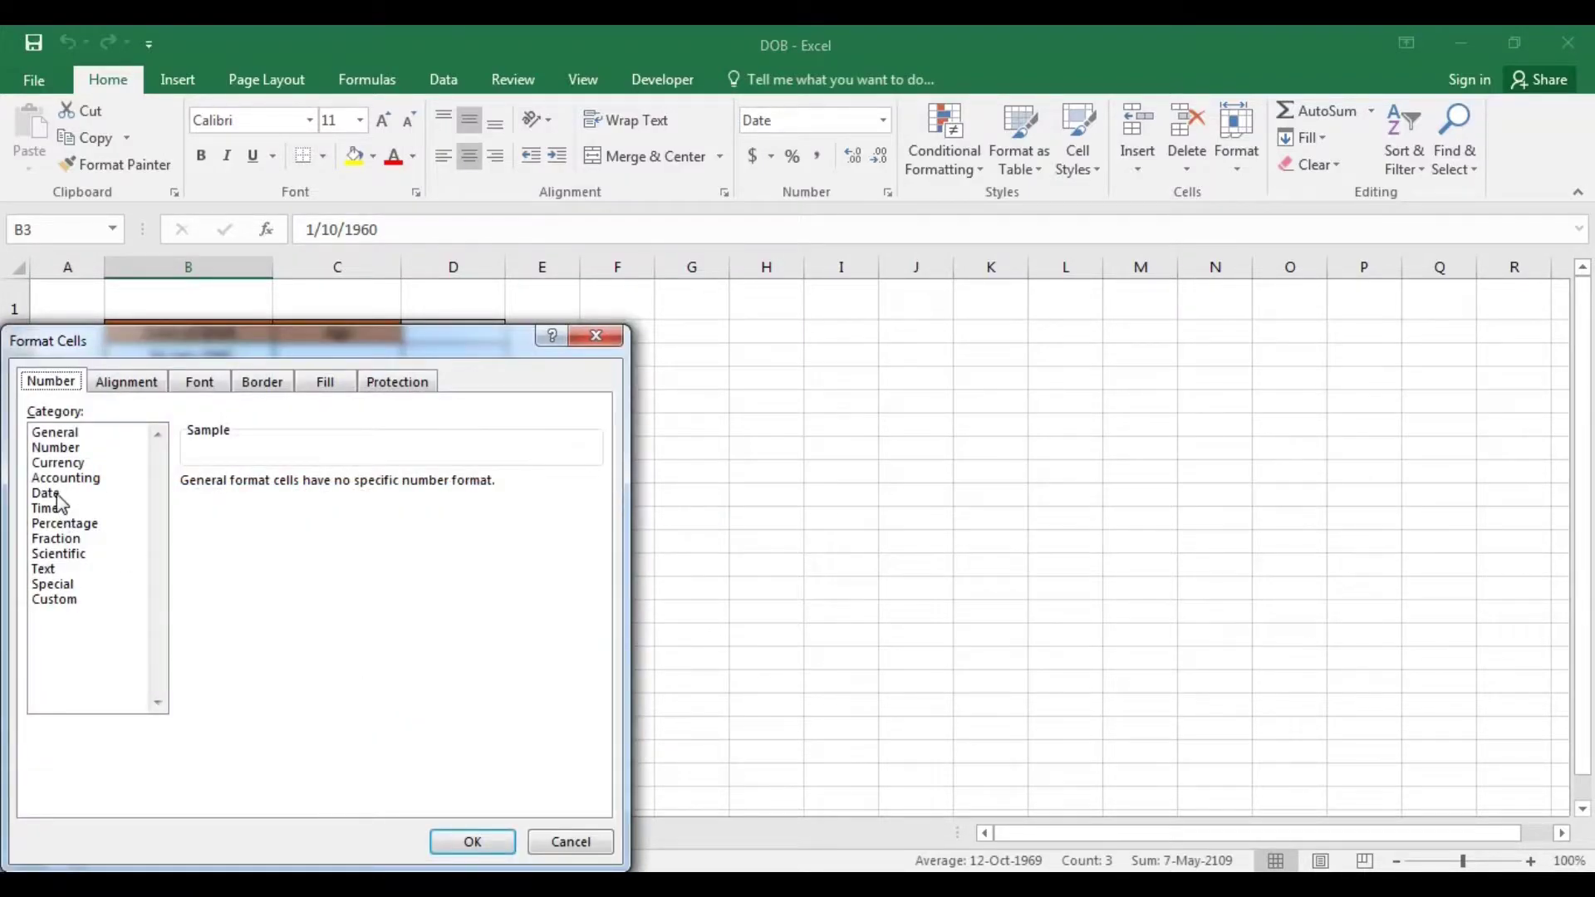
{"action": "left_click", "coordinate": [50, 495]}
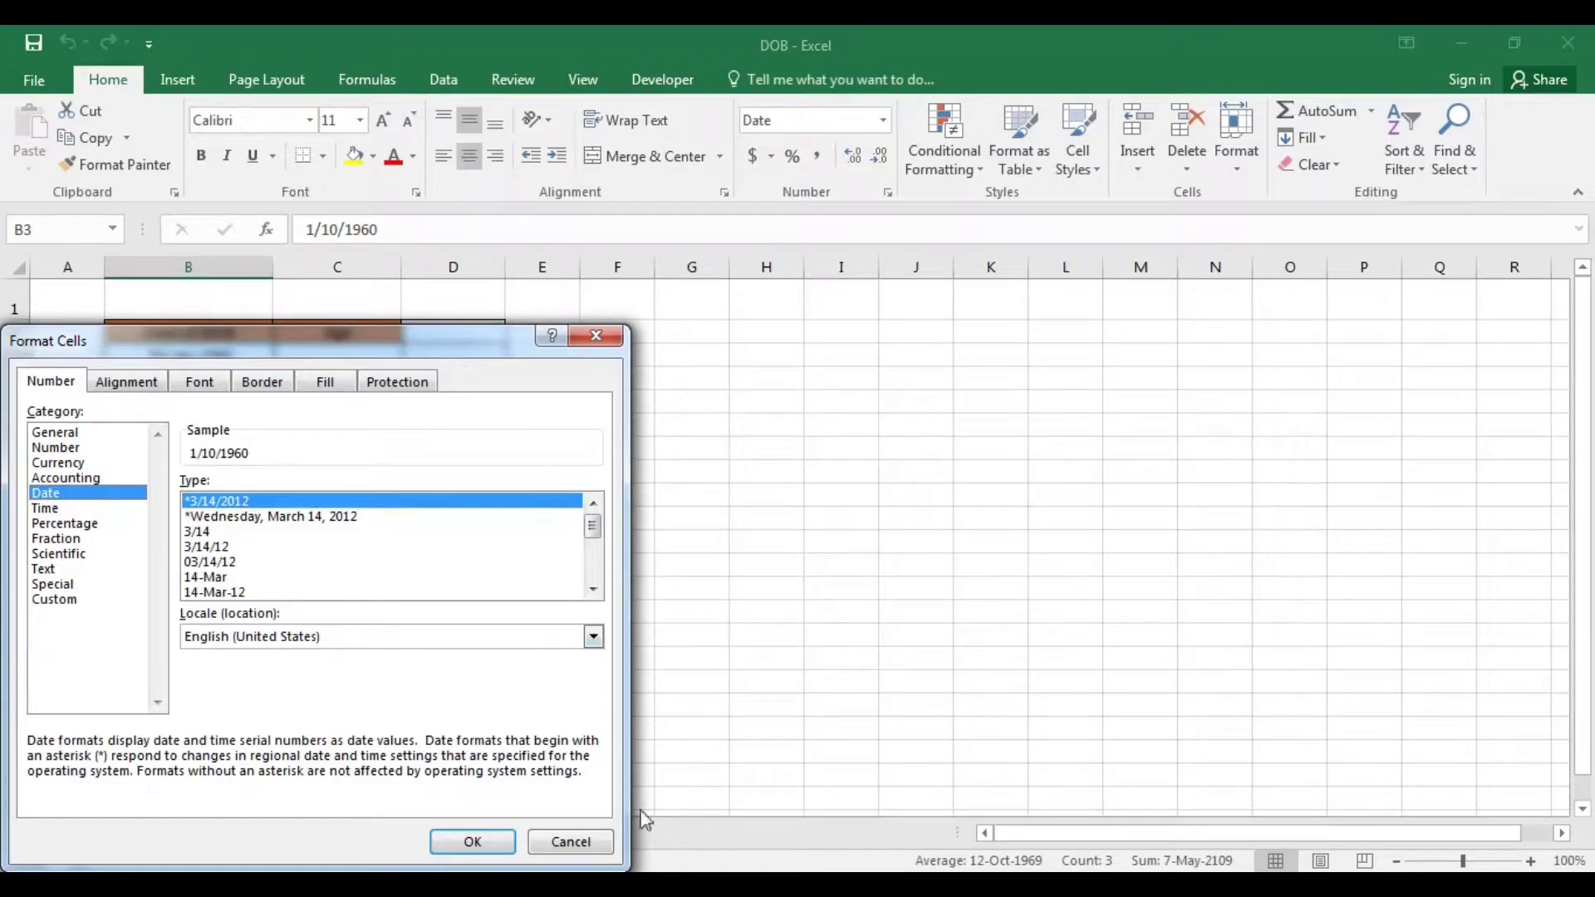
{"action": "left_click", "coordinate": [600, 843]}
{"action": "left_click", "coordinate": [484, 494]}
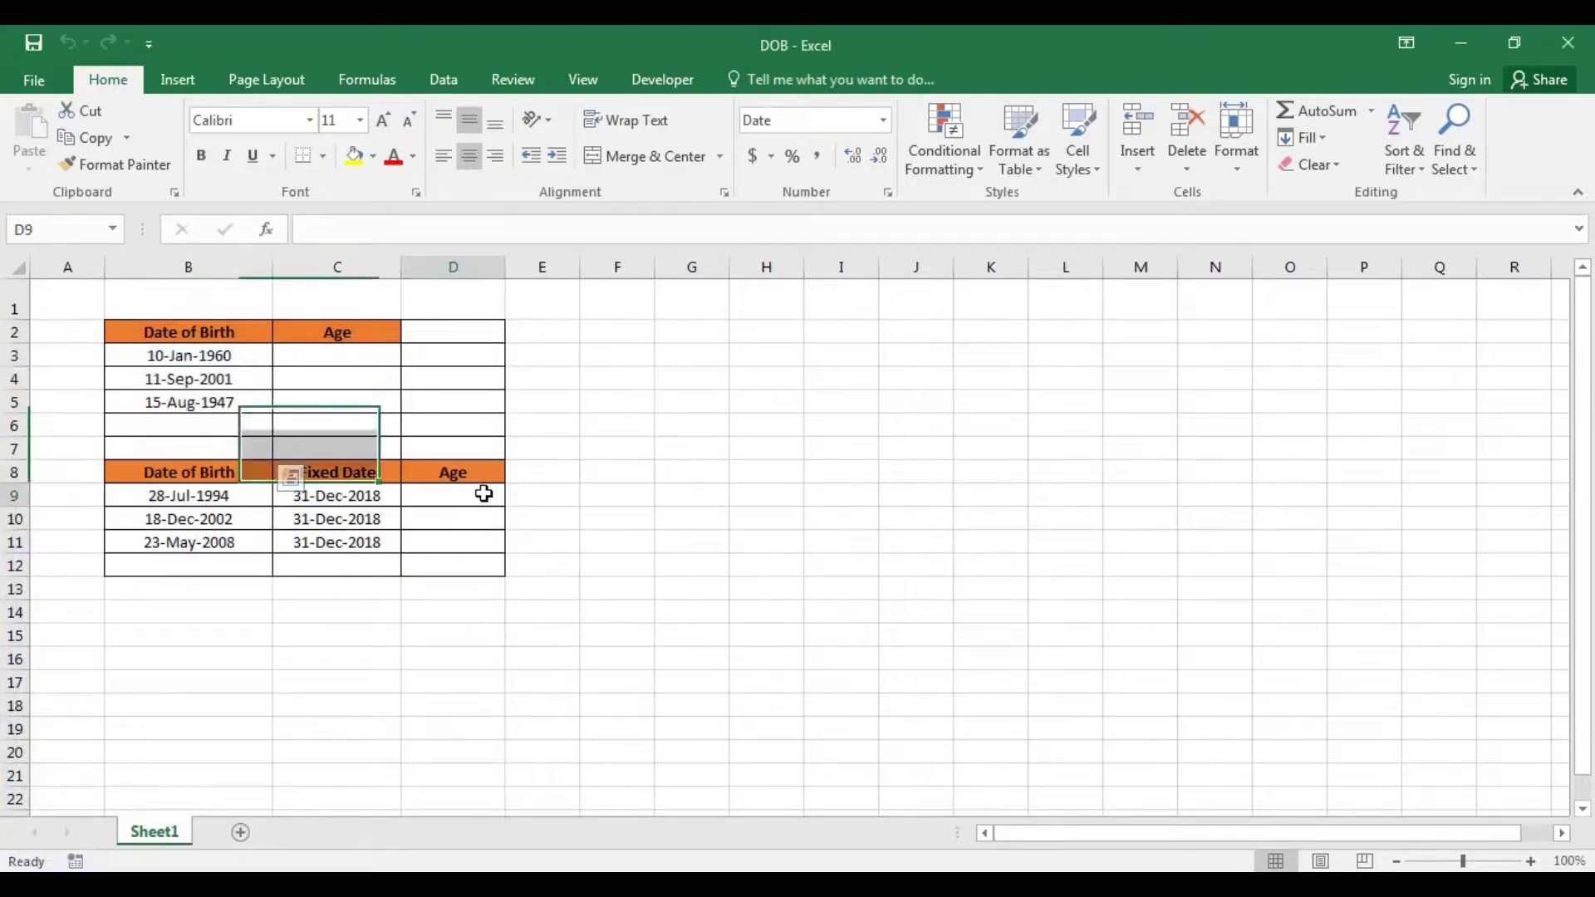
Inspect the number format of both Age ranges and the date cells B9:C11.
{"action": "left_click_drag", "start_coordinate": [366, 352], "coordinate": [359, 432]}
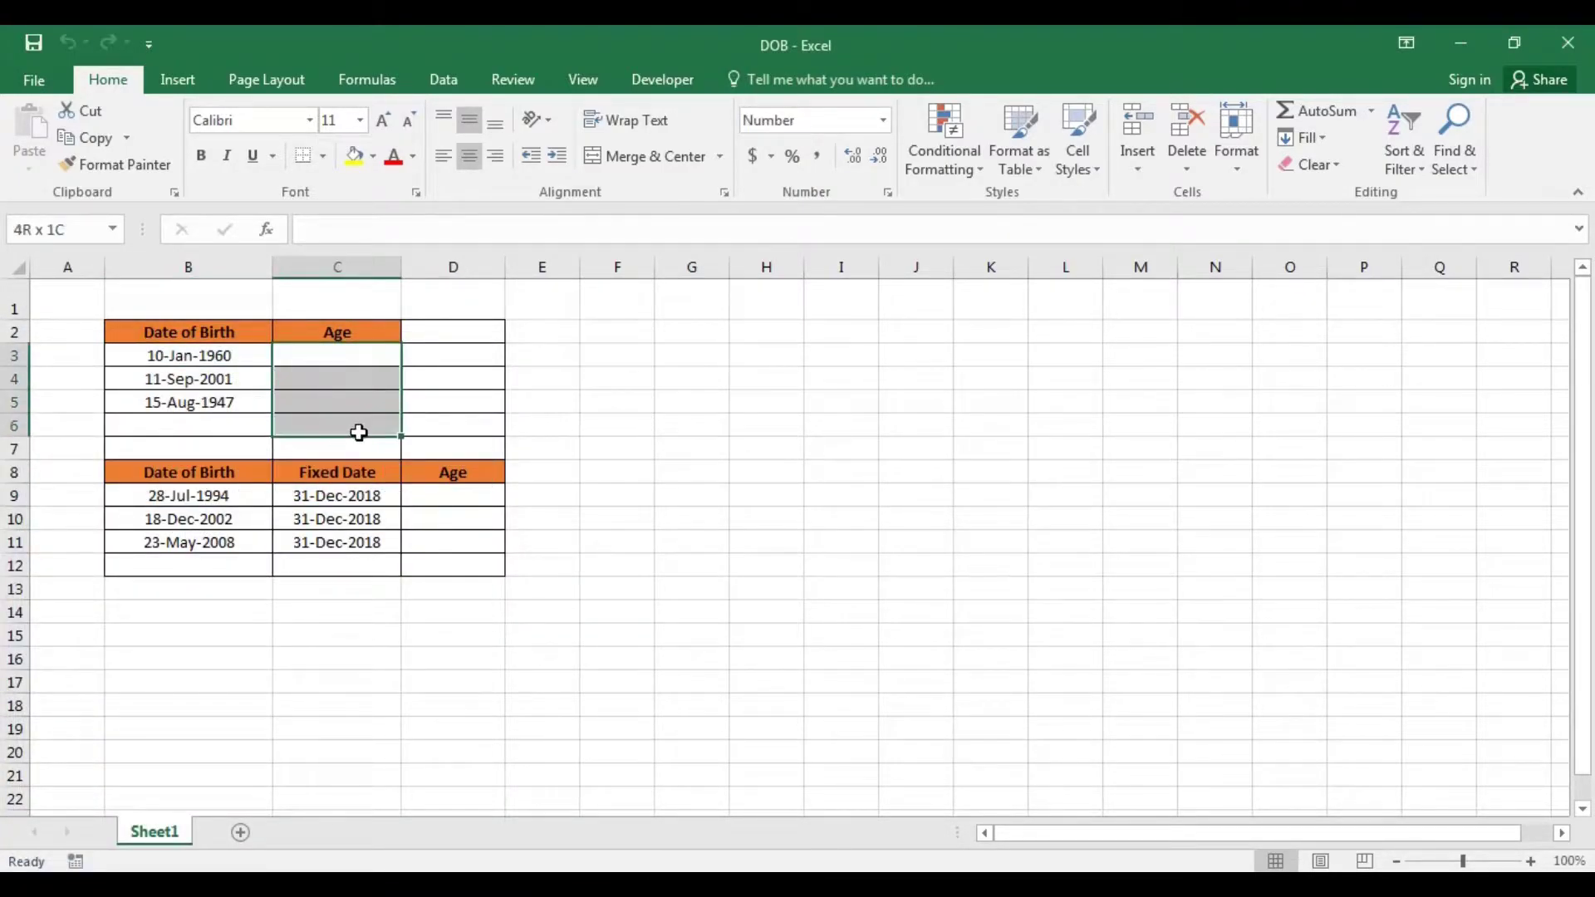
{"action": "left_click", "coordinate": [816, 122]}
{"action": "left_click", "coordinate": [766, 425]}
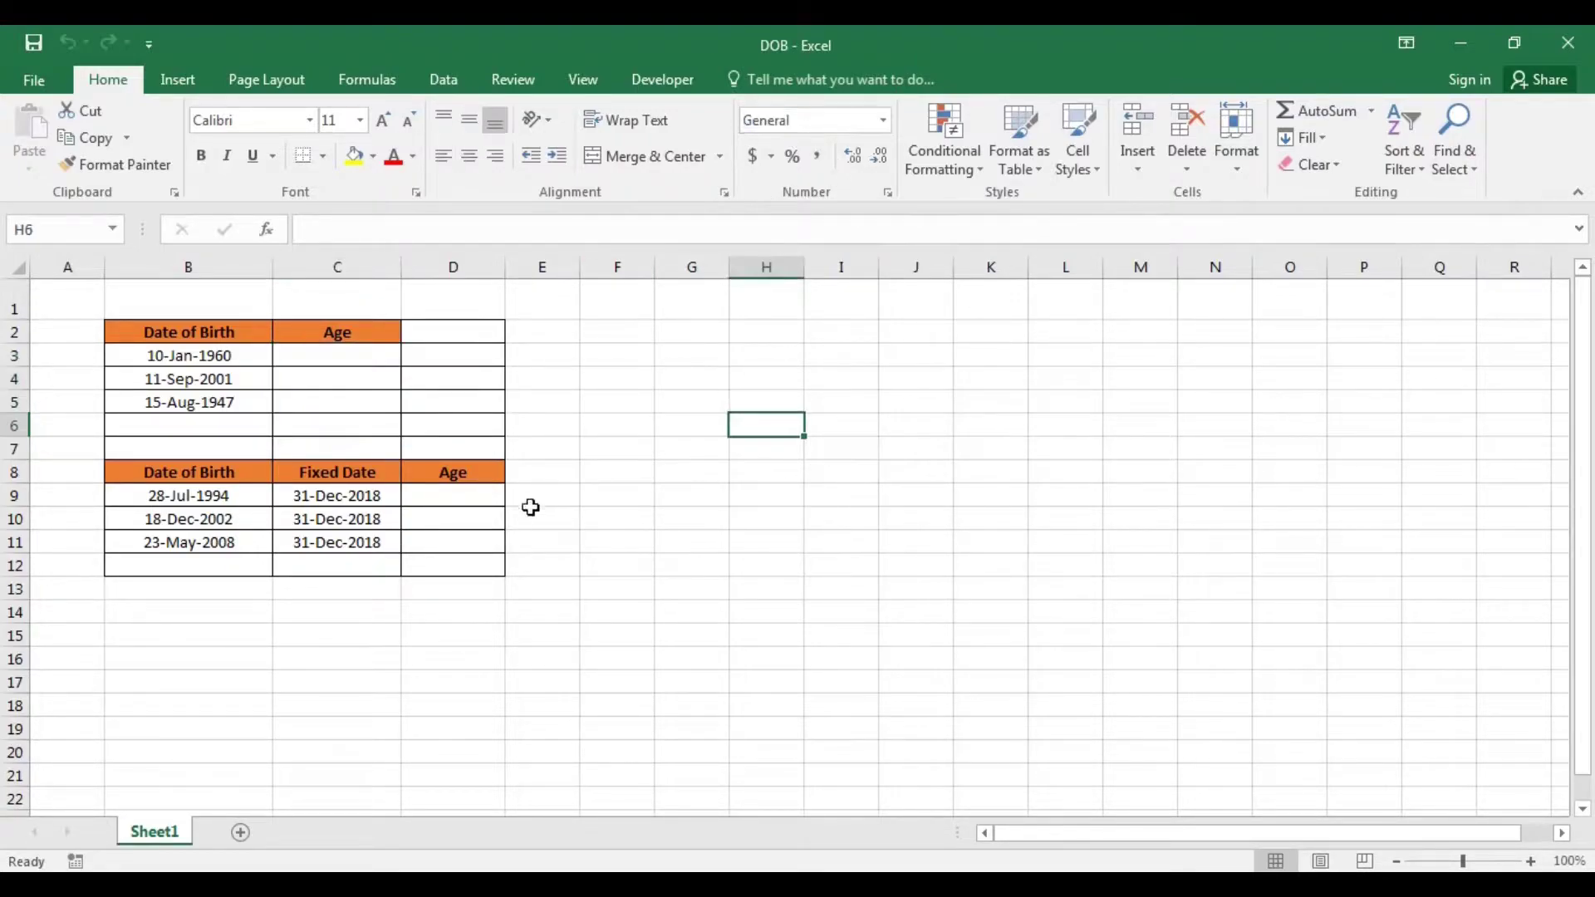
{"action": "left_click_drag", "start_coordinate": [468, 496], "coordinate": [472, 546]}
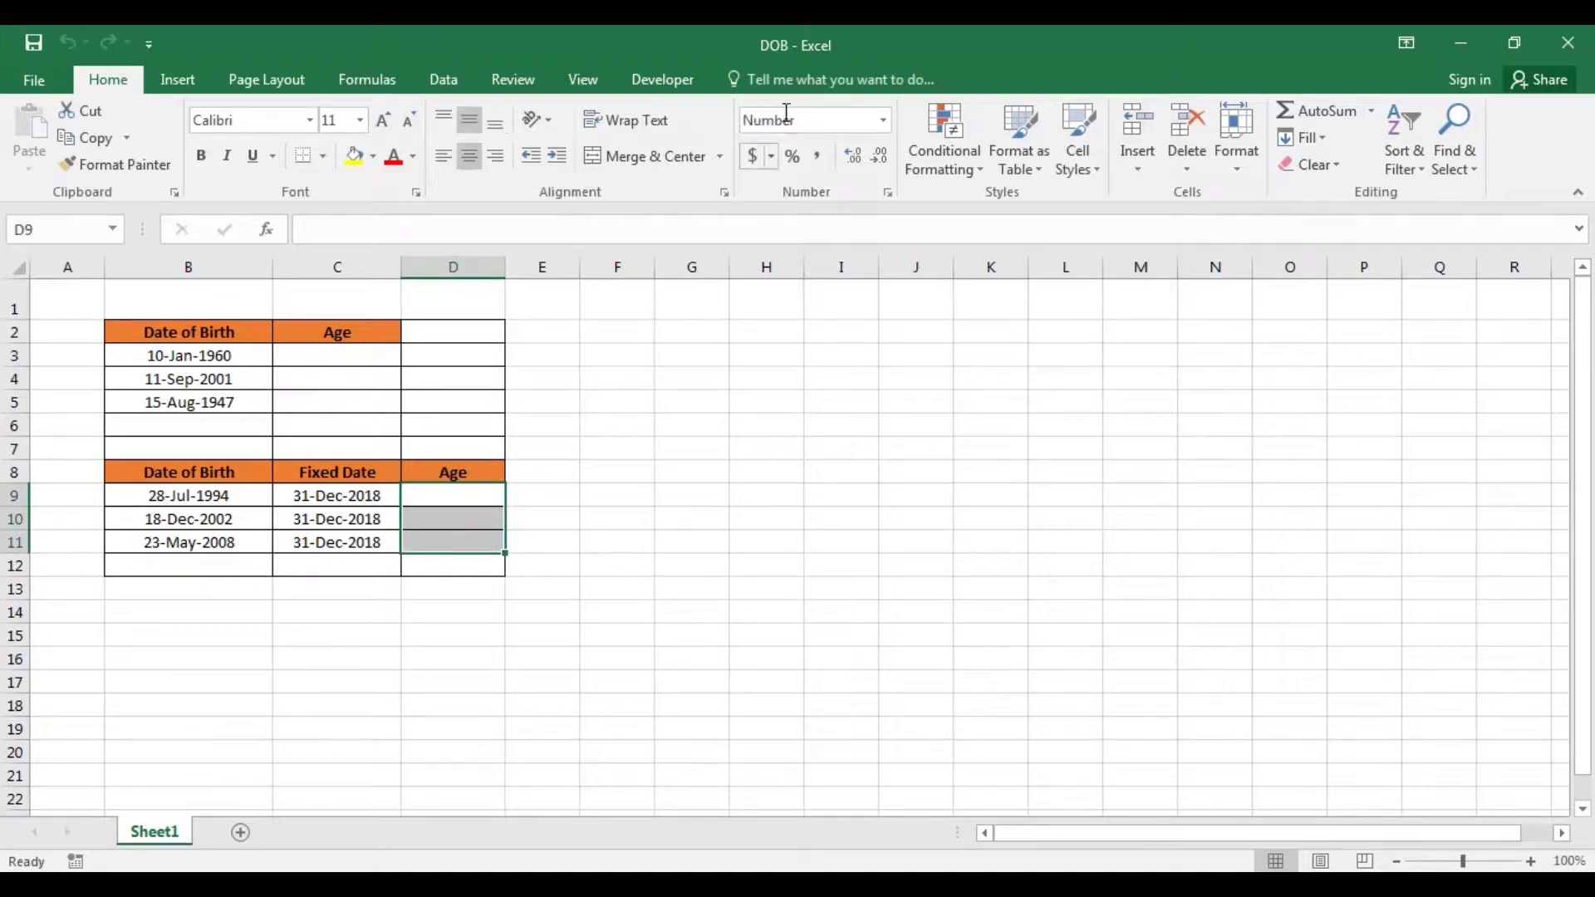
{"action": "mouse_move", "coordinate": [165, 498]}
{"action": "left_mouse_down"}
{"action": "mouse_move", "coordinate": [196, 545]}
{"action": "mouse_move", "coordinate": [344, 544]}
{"action": "left_mouse_up"}
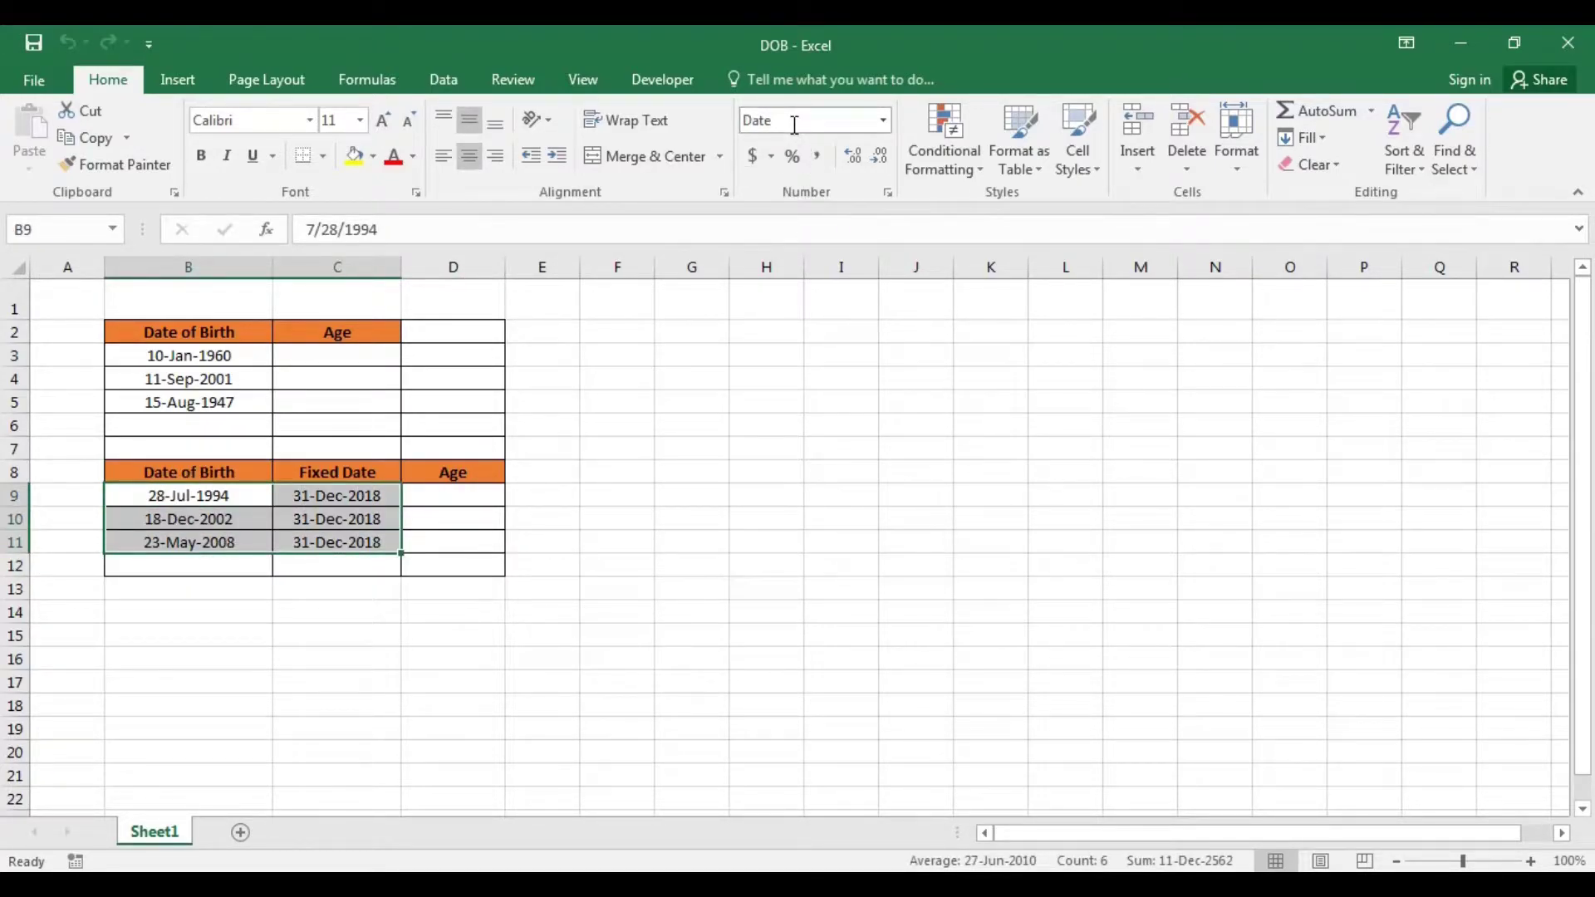
{"action": "left_click", "coordinate": [966, 493]}
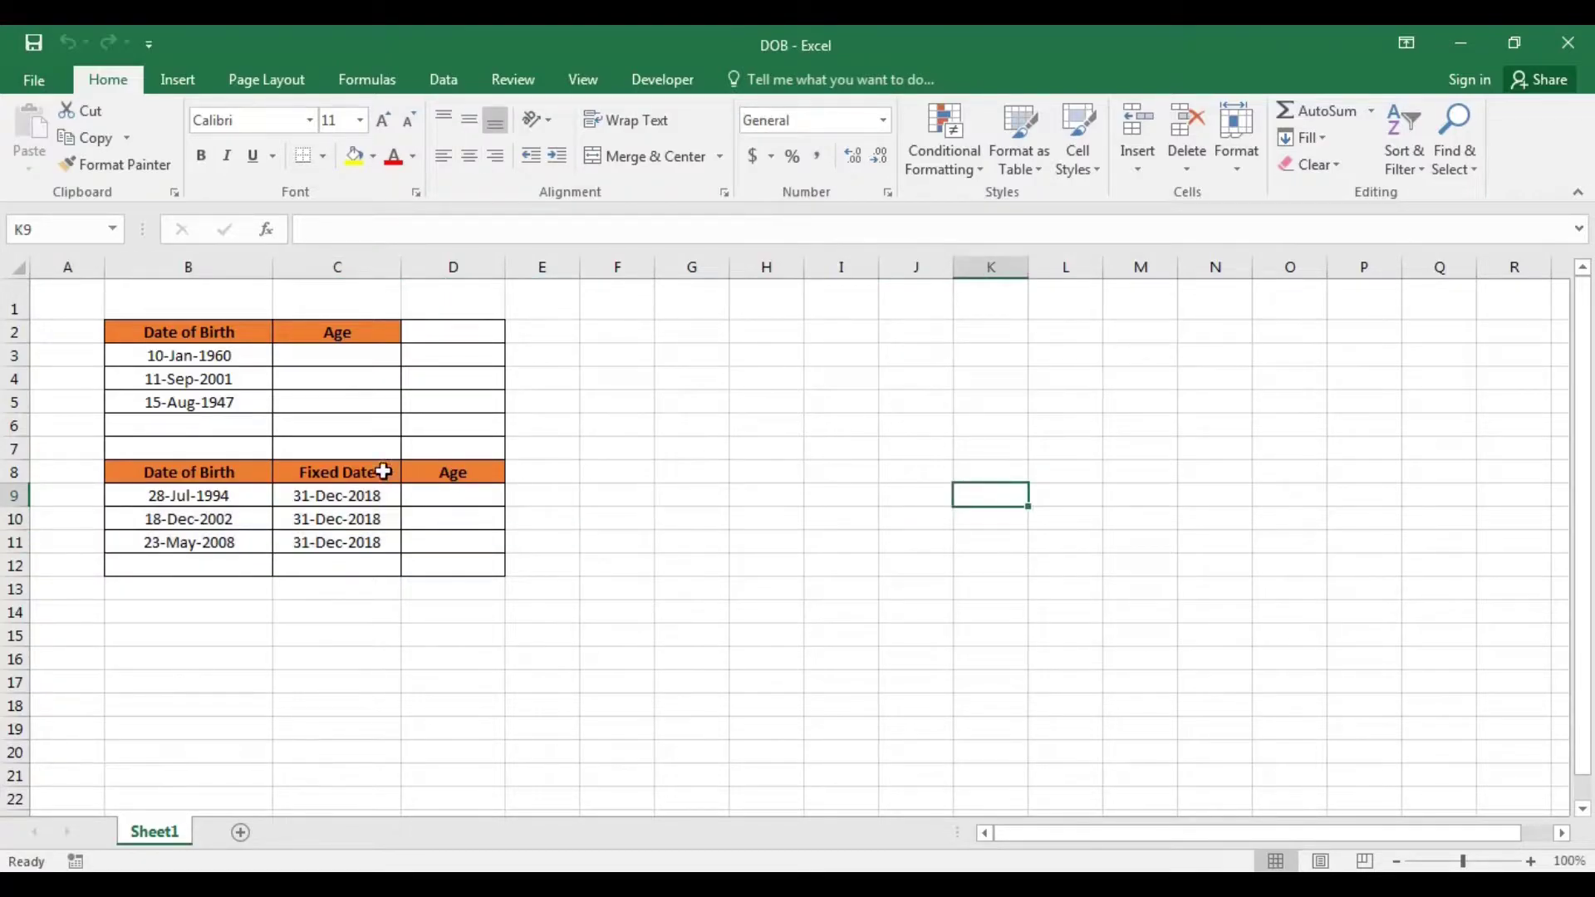
Select cell C3 under the Age header, ready for the formula.
{"action": "left_click", "coordinate": [359, 360]}
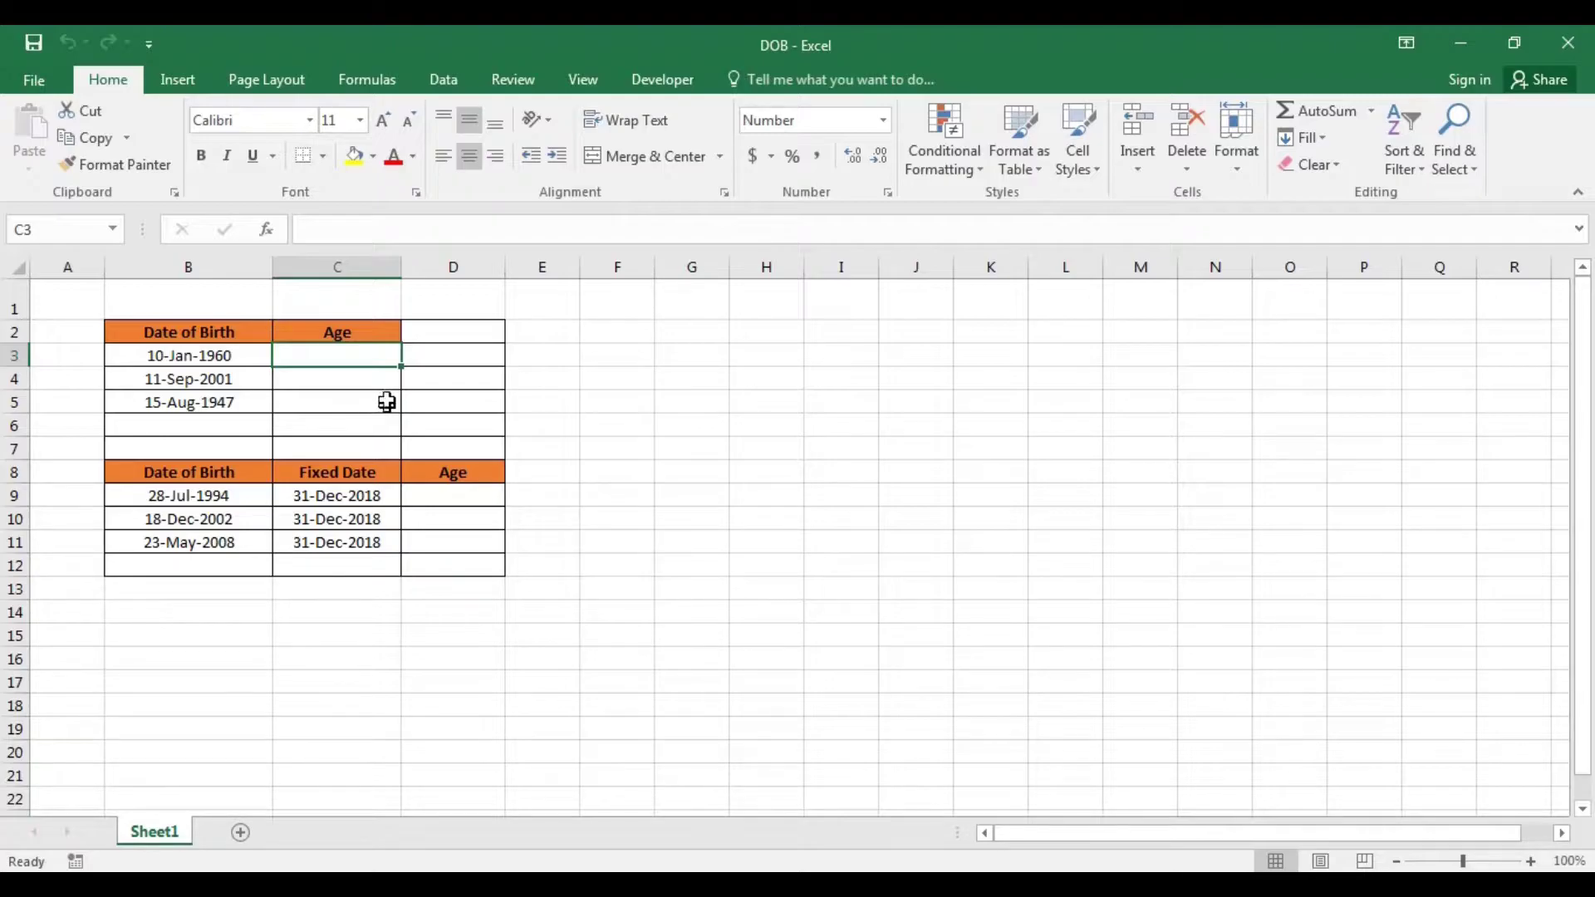
{"action": "key", "text": "F2"}
{"action": "key", "text": "Escape"}
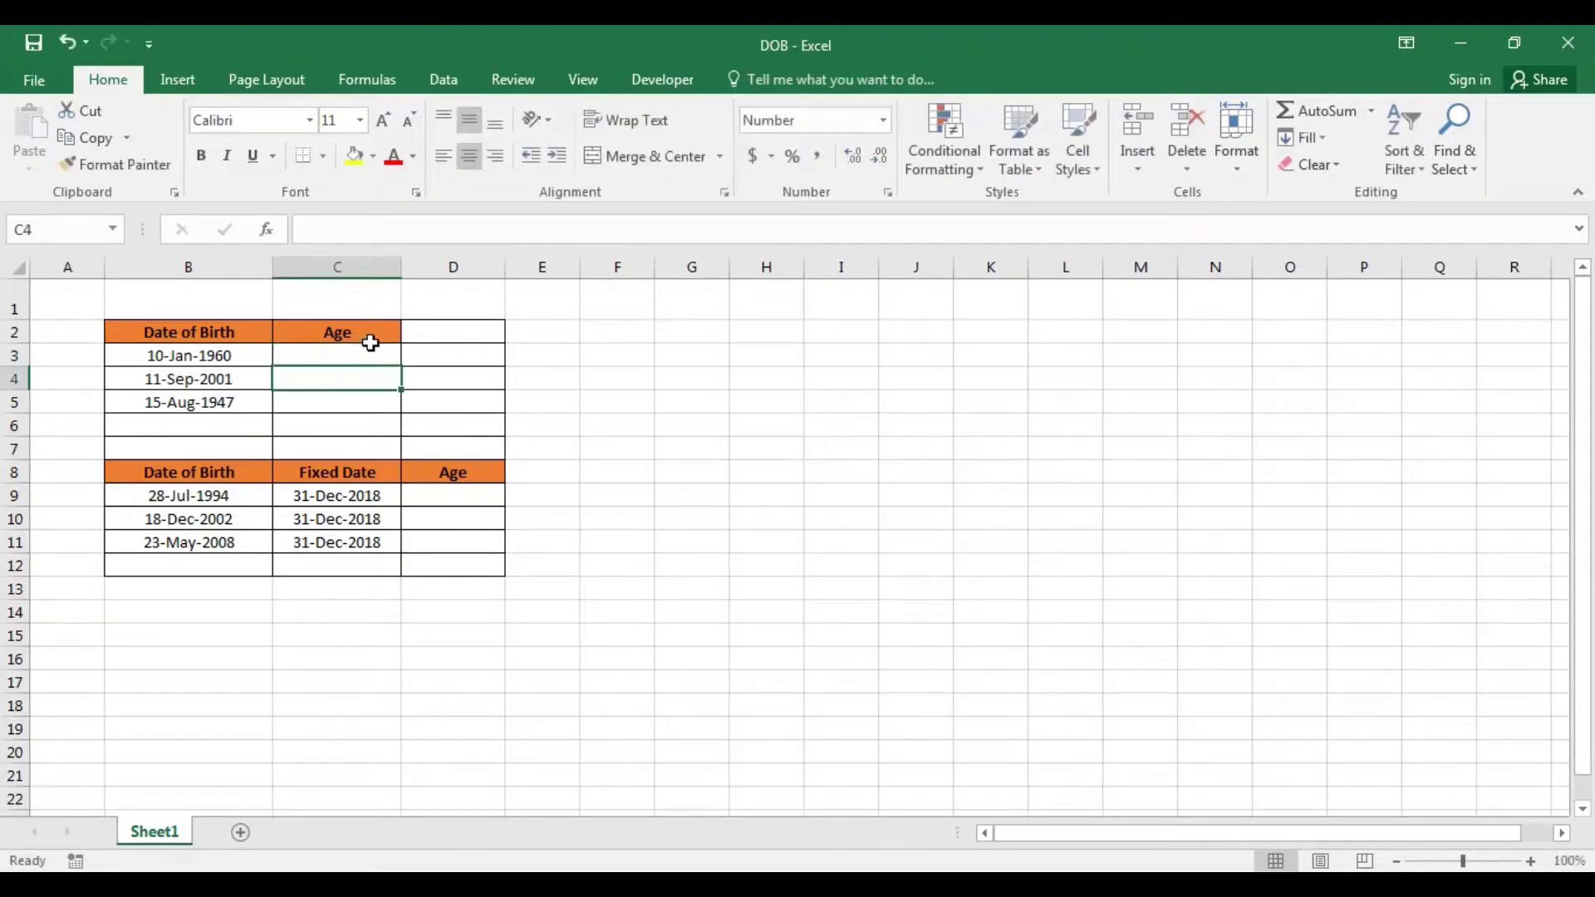
{"action": "left_click", "coordinate": [370, 332]}
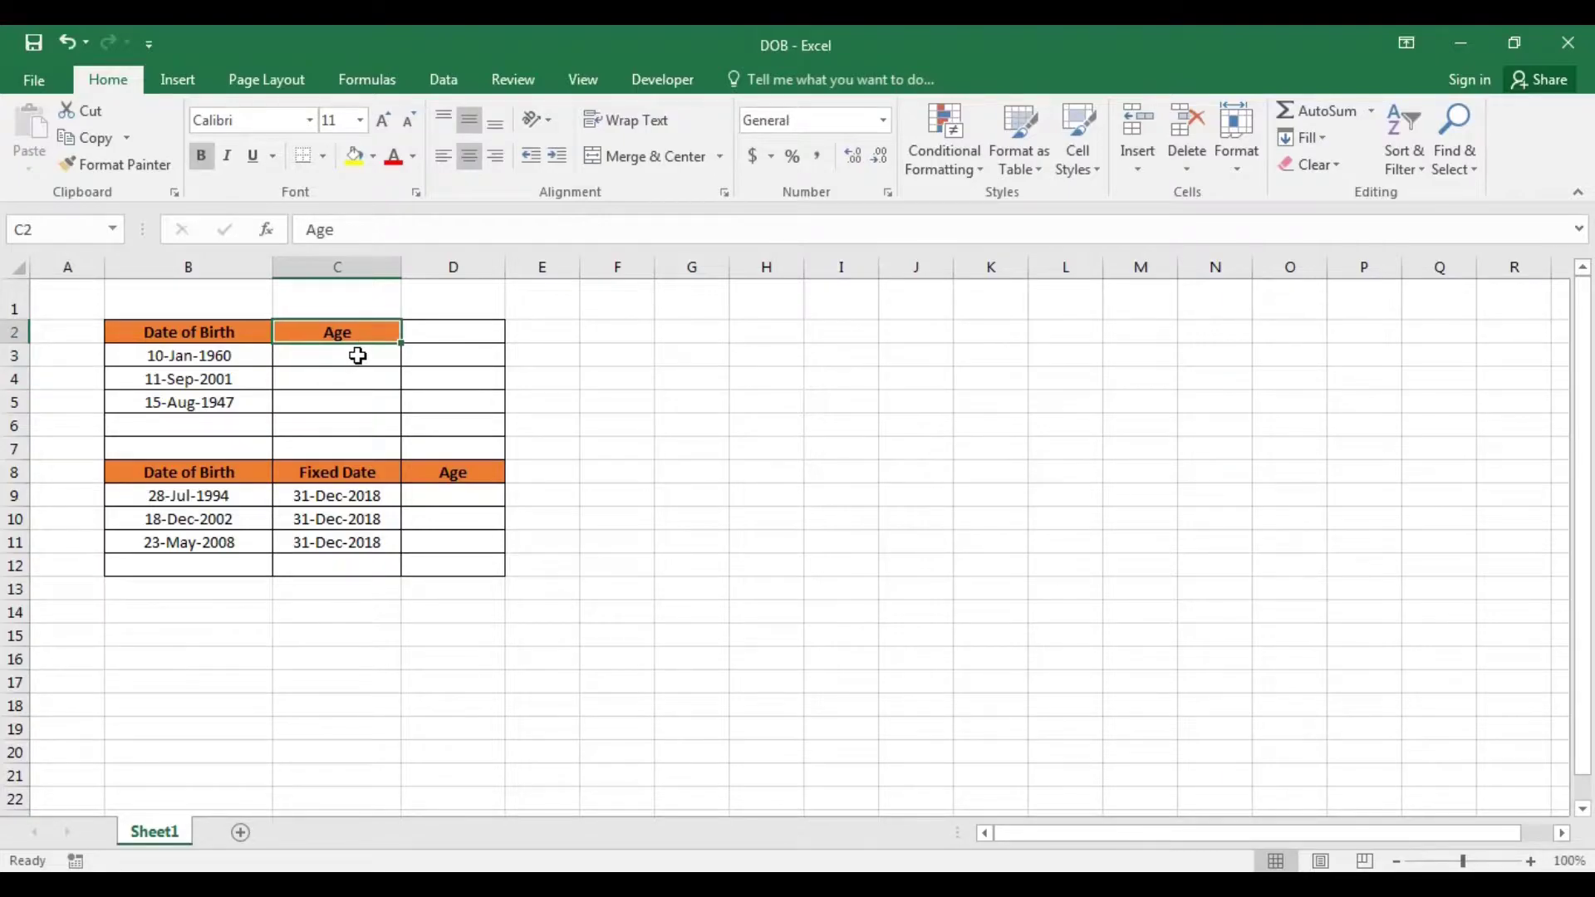
{"action": "left_click", "coordinate": [357, 355]}
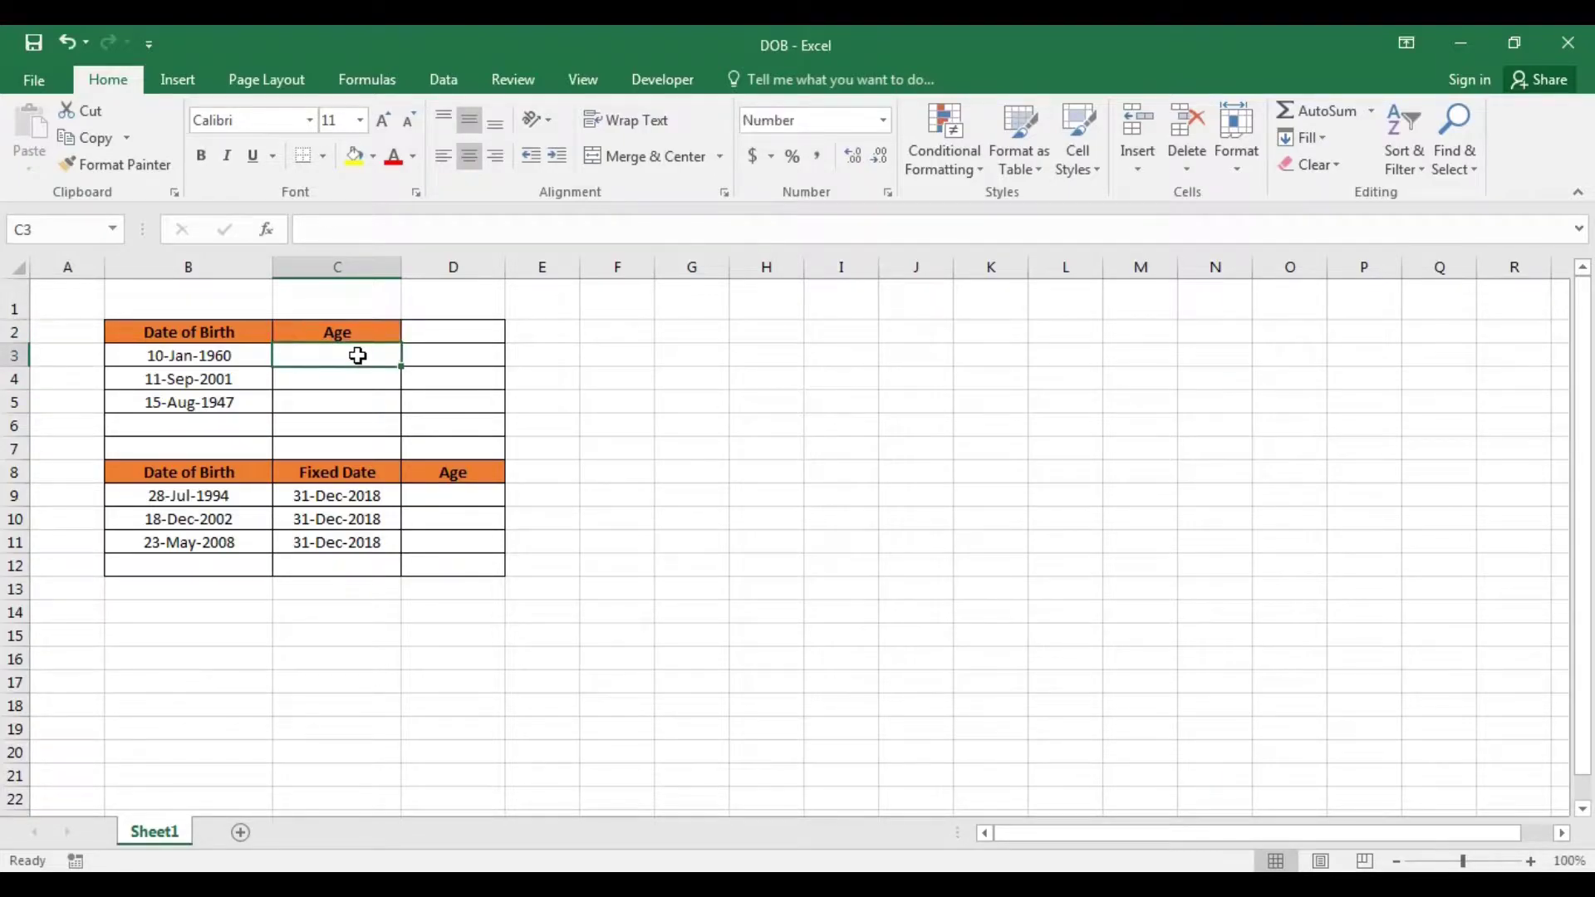
Enter =DATEDIF(B3,TODAY(),"Y") in C3 to count whole years up to today.
{"action": "left_click", "coordinate": [316, 232]}
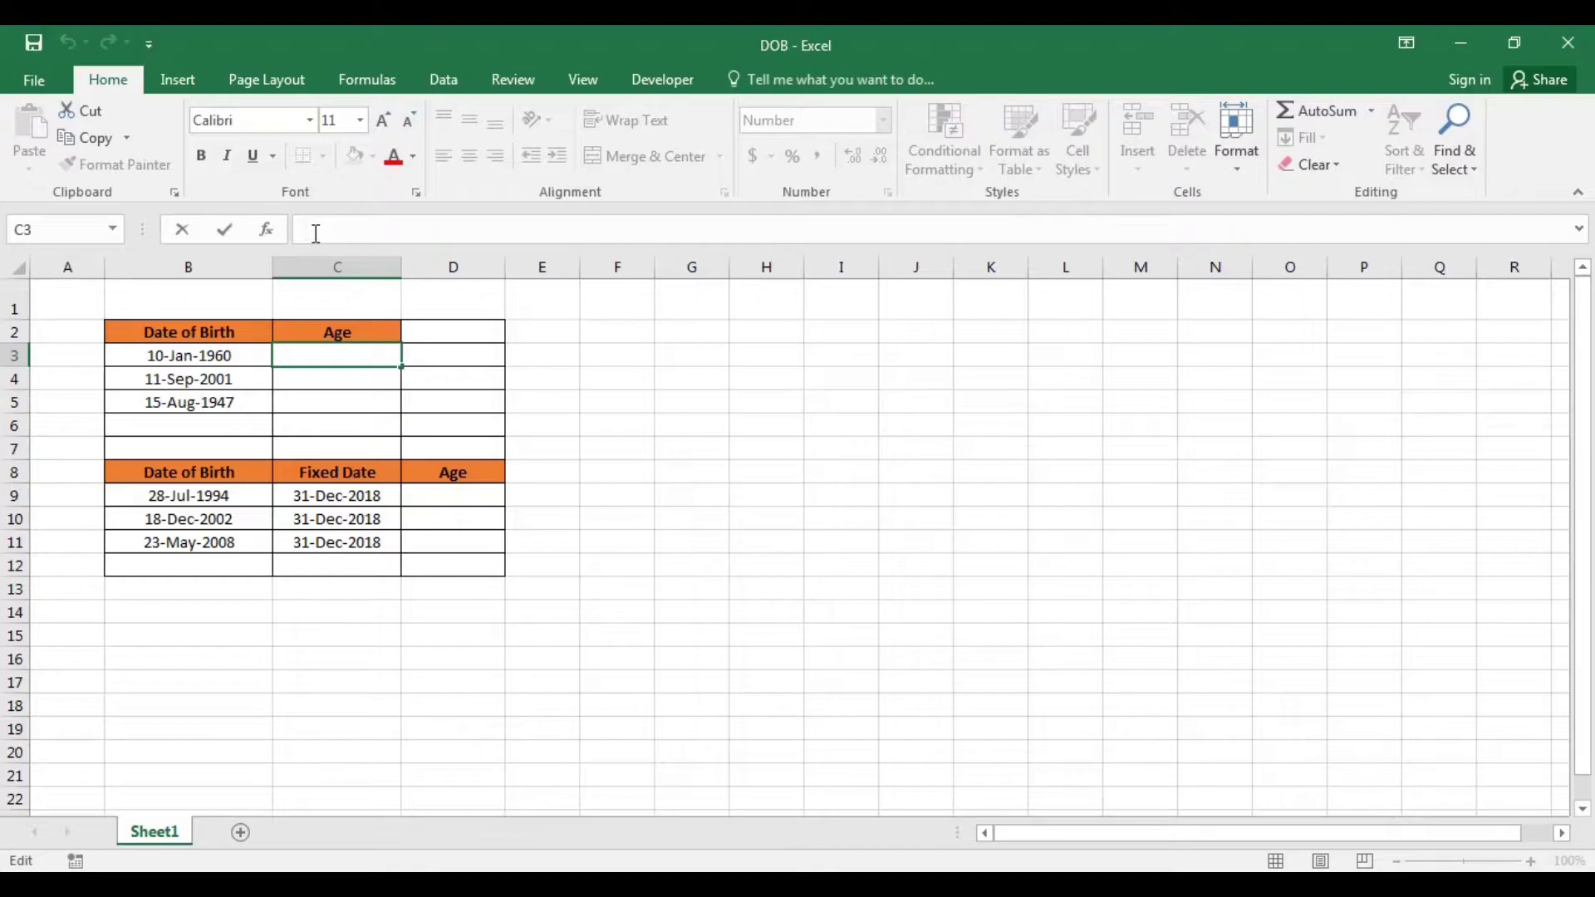
{"action": "type", "text": "+"}
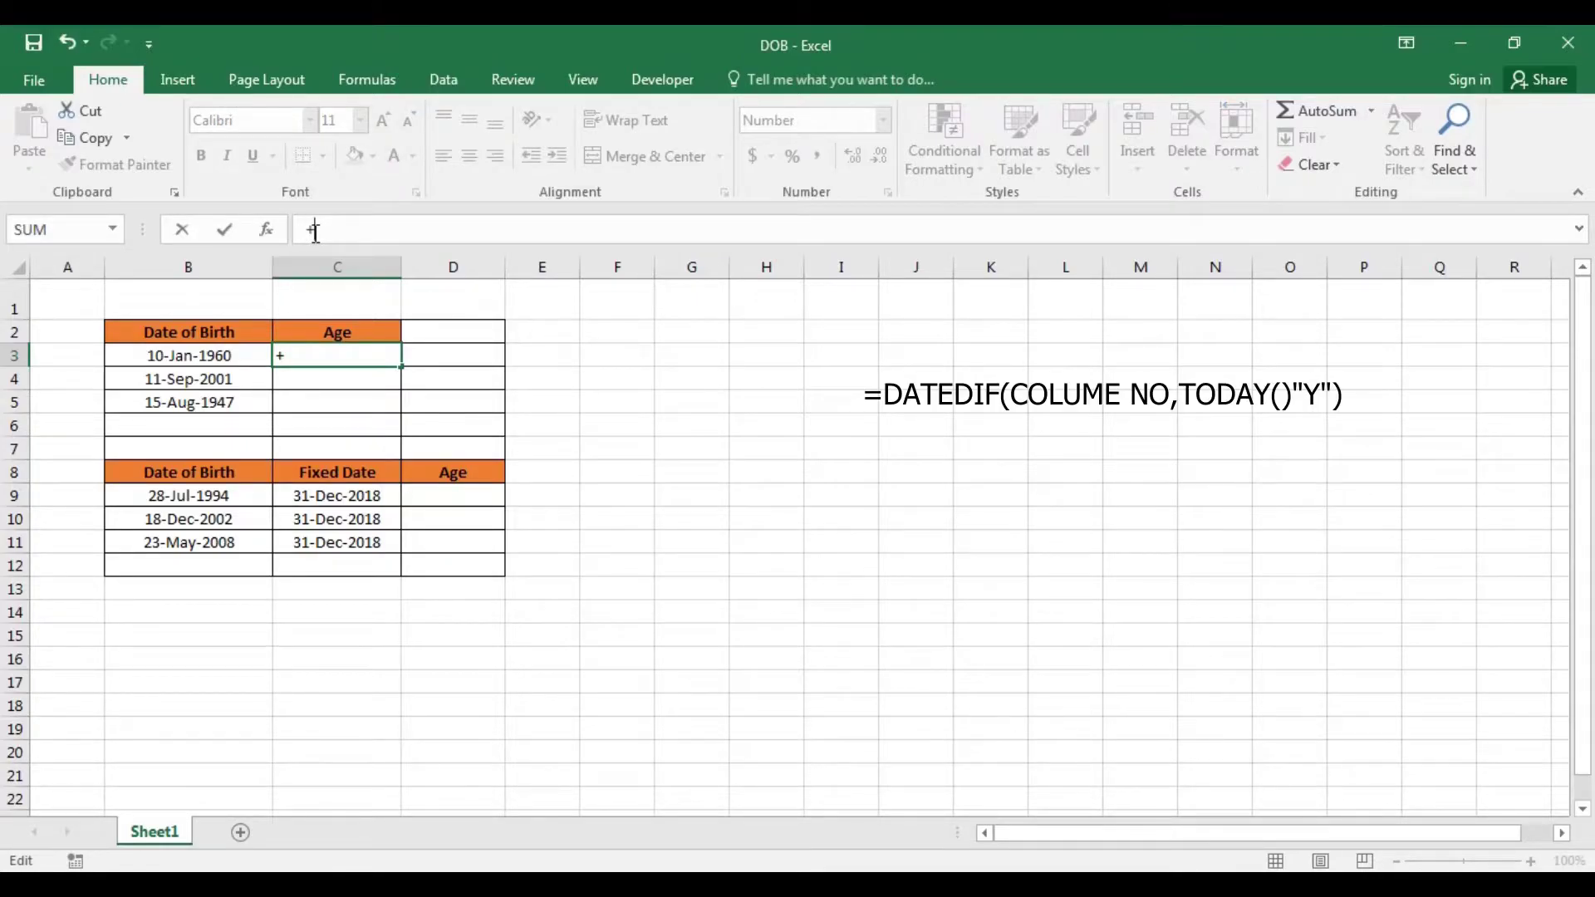
{"action": "key", "text": "BackSpace"}
{"action": "type", "text": "="}
{"action": "type", "text": "dated"}
{"action": "type", "text": "if"}
{"action": "type", "text": "("}
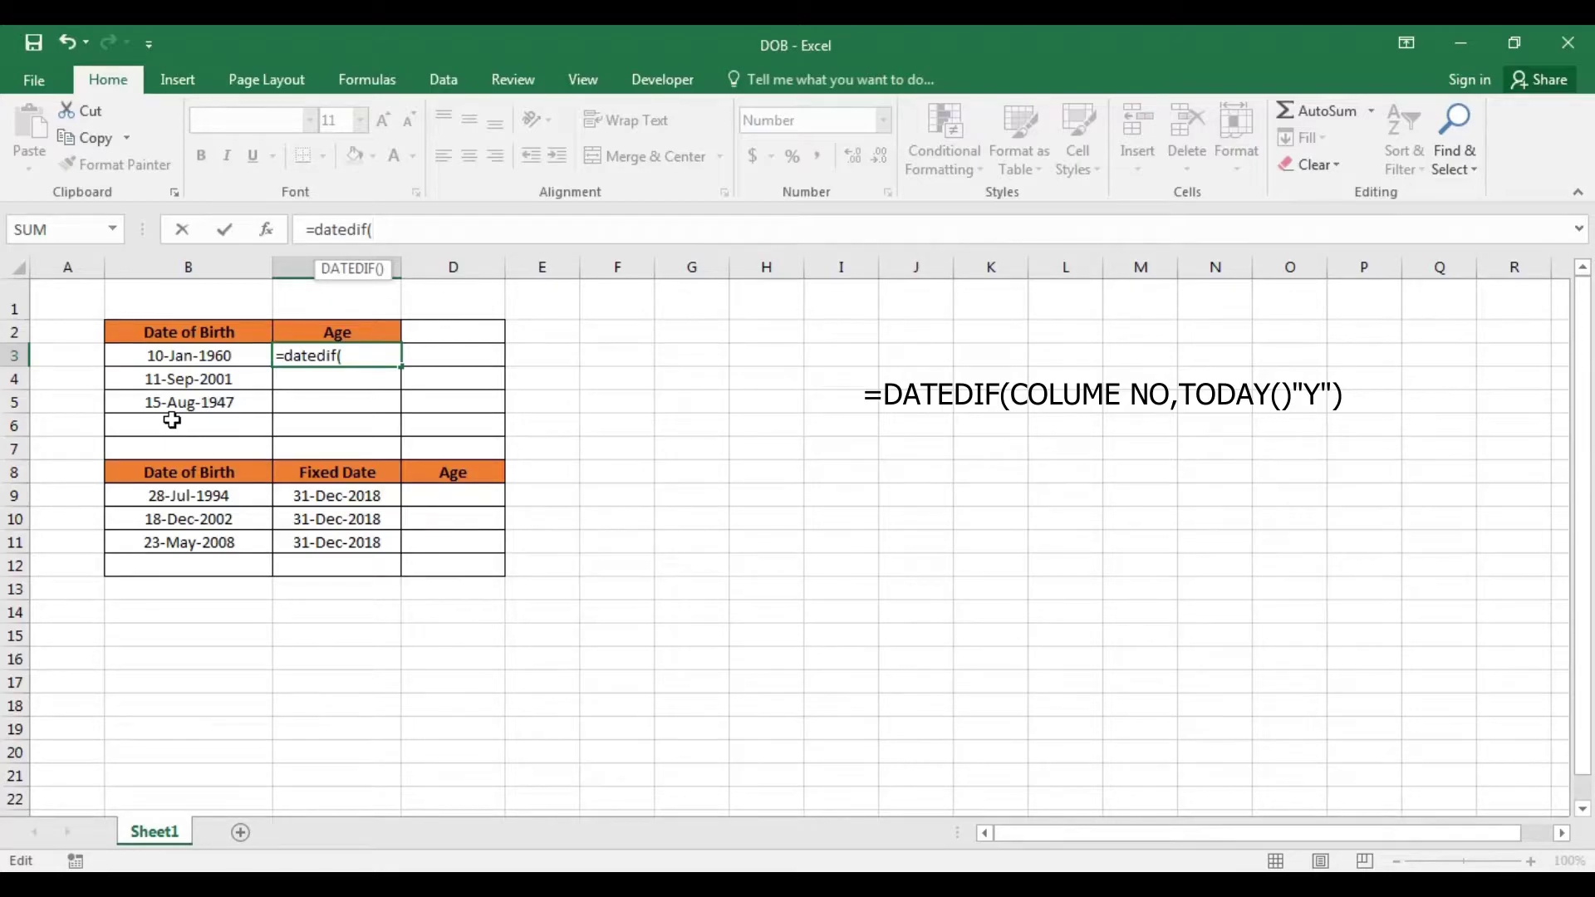
{"action": "left_click", "coordinate": [208, 355]}
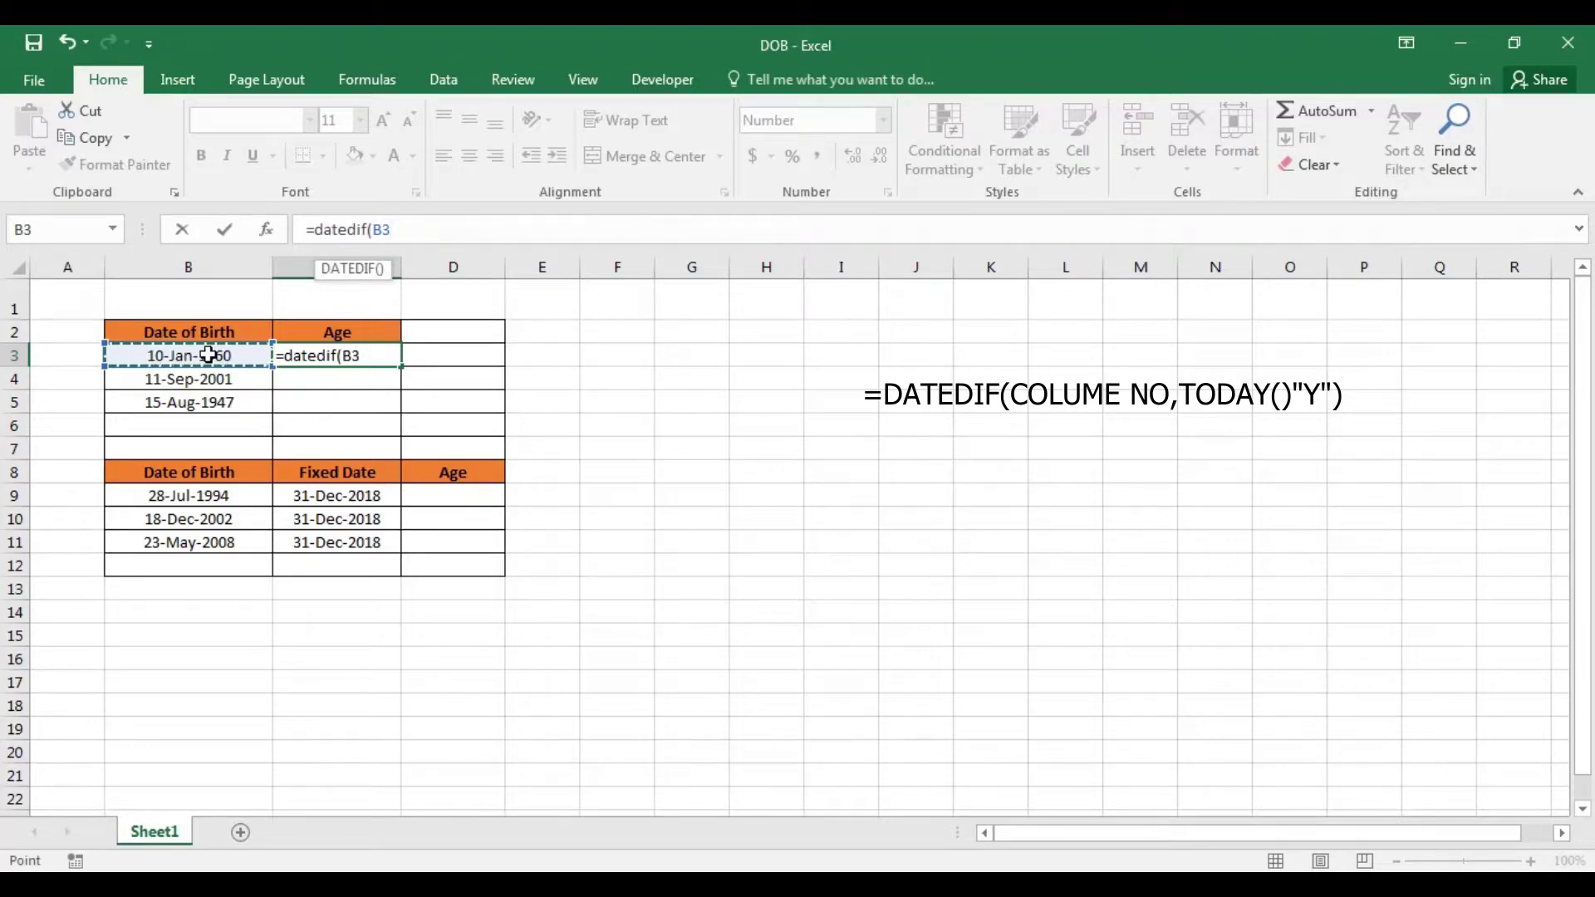
{"action": "type", "text": ","}
{"action": "type", "text": "TO"}
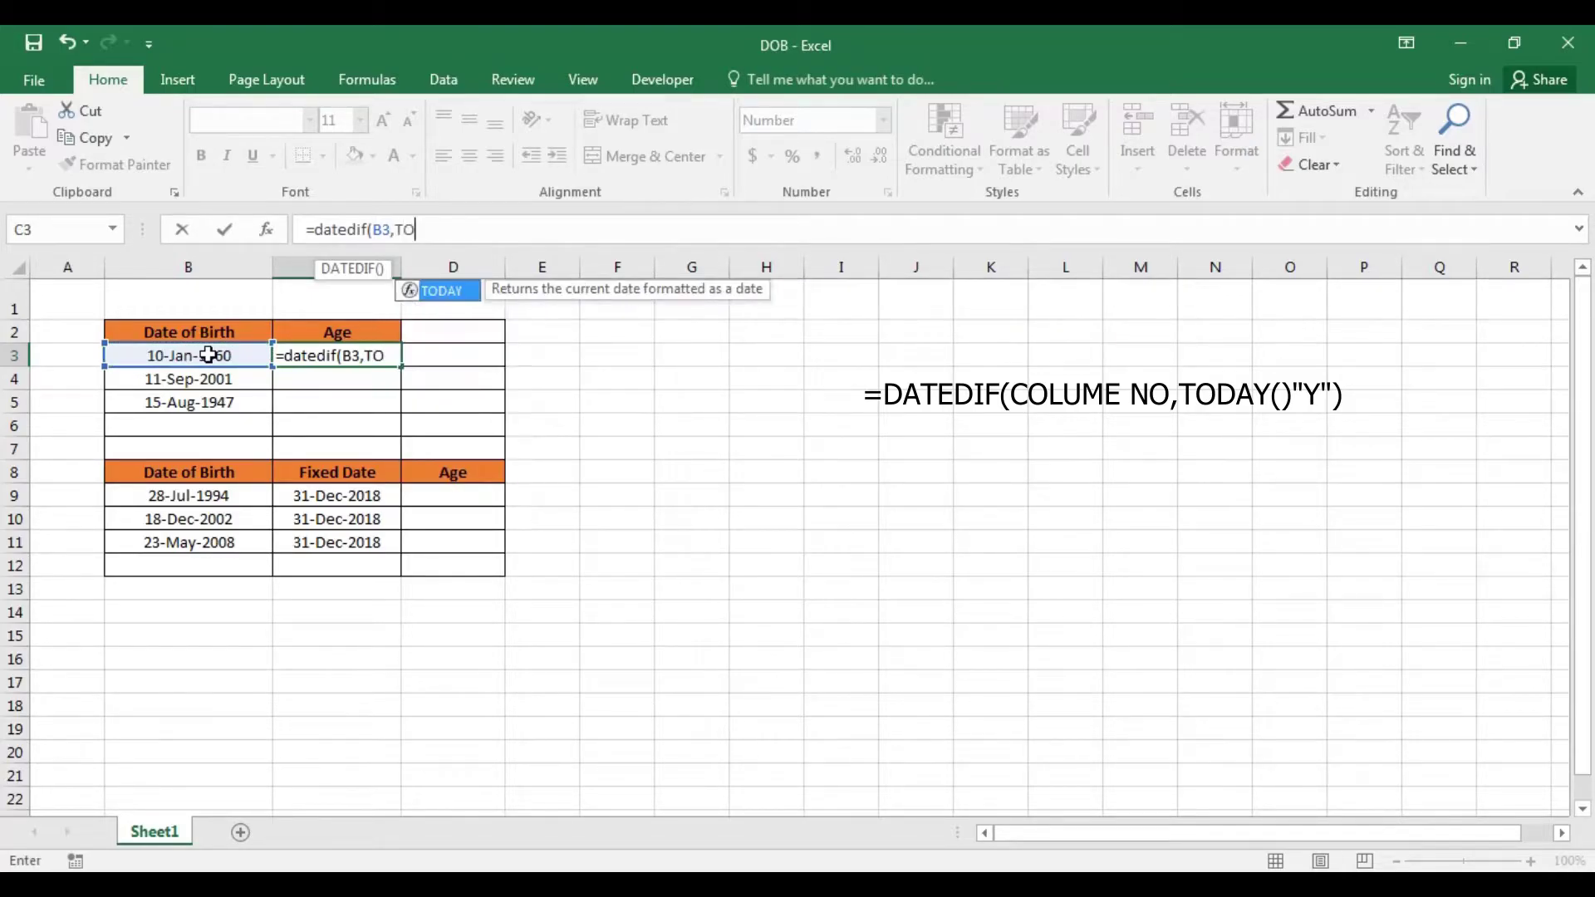
{"action": "type", "text": "DAY"}
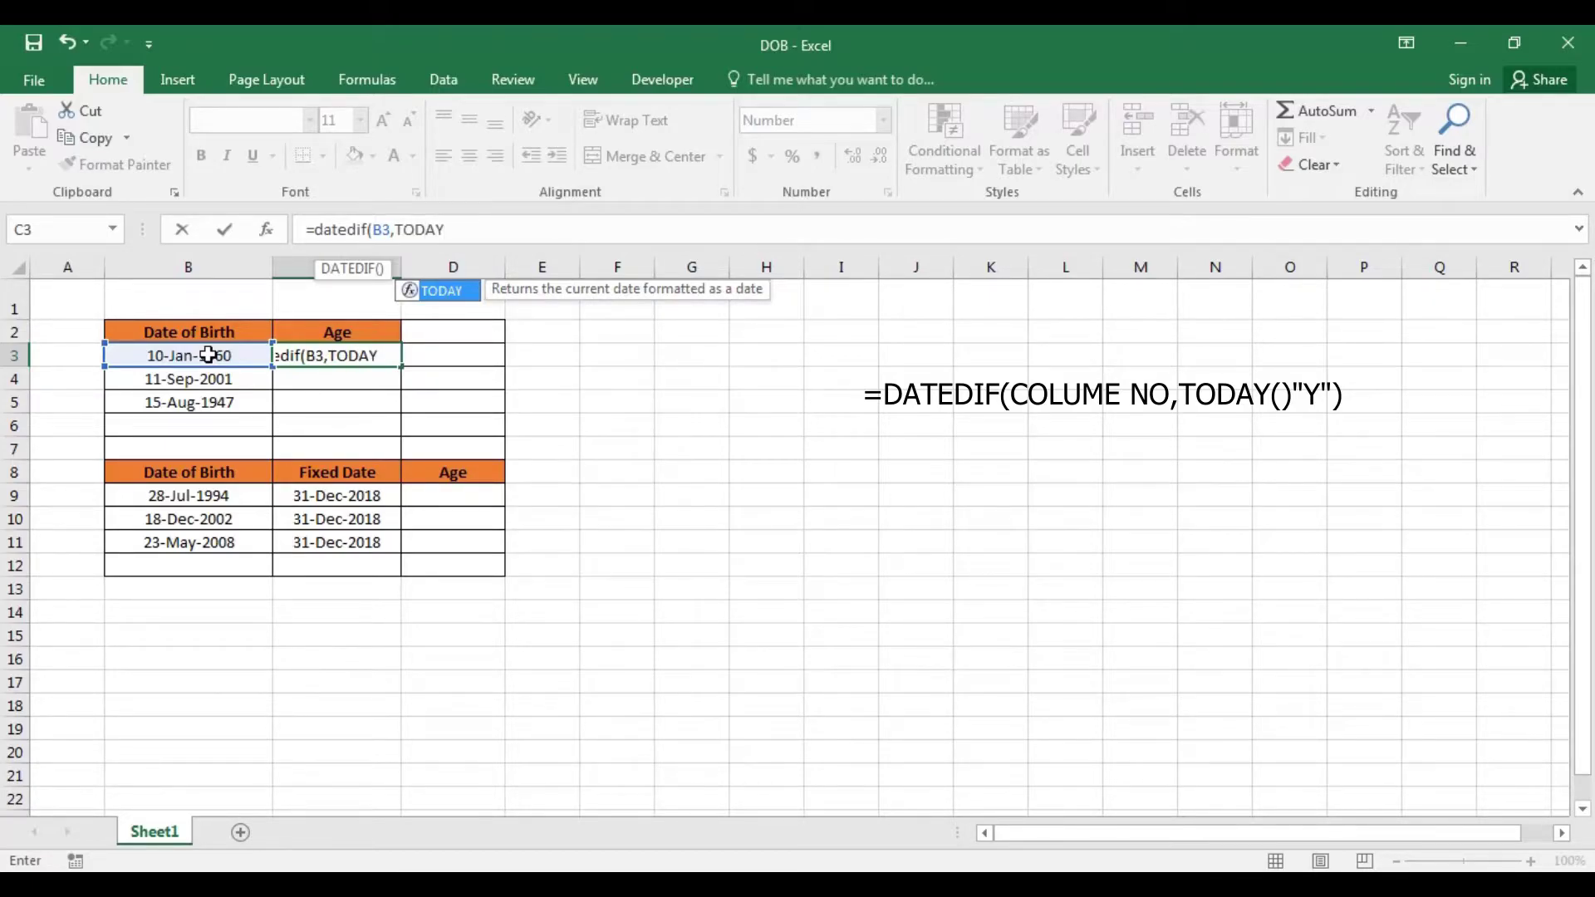
{"action": "type", "text": "("}
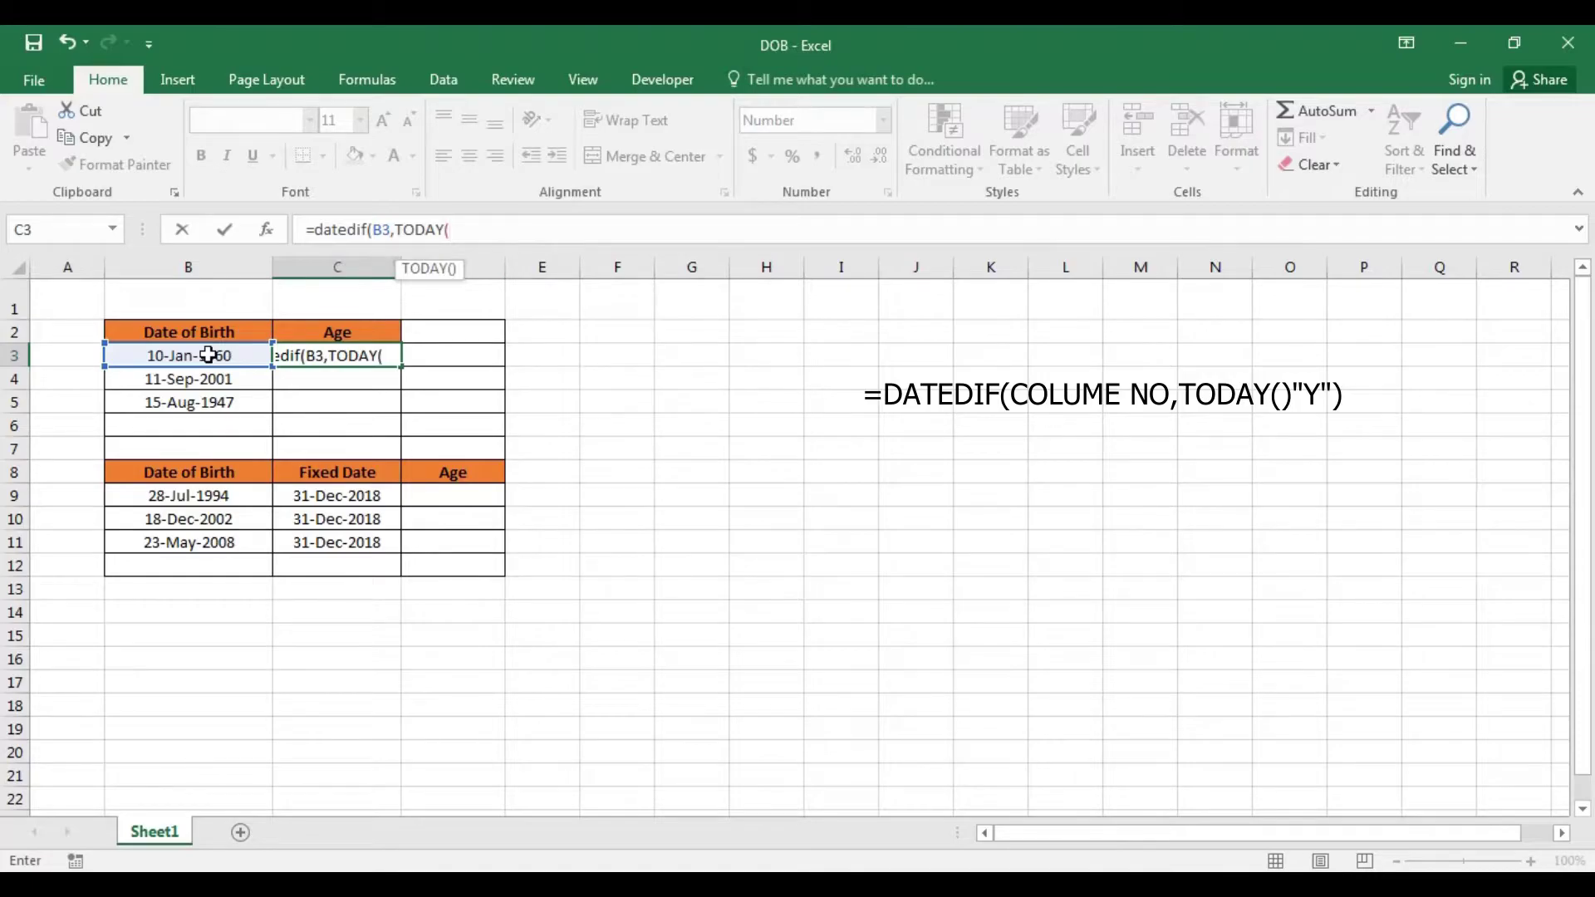
{"action": "type", "text": ")"}
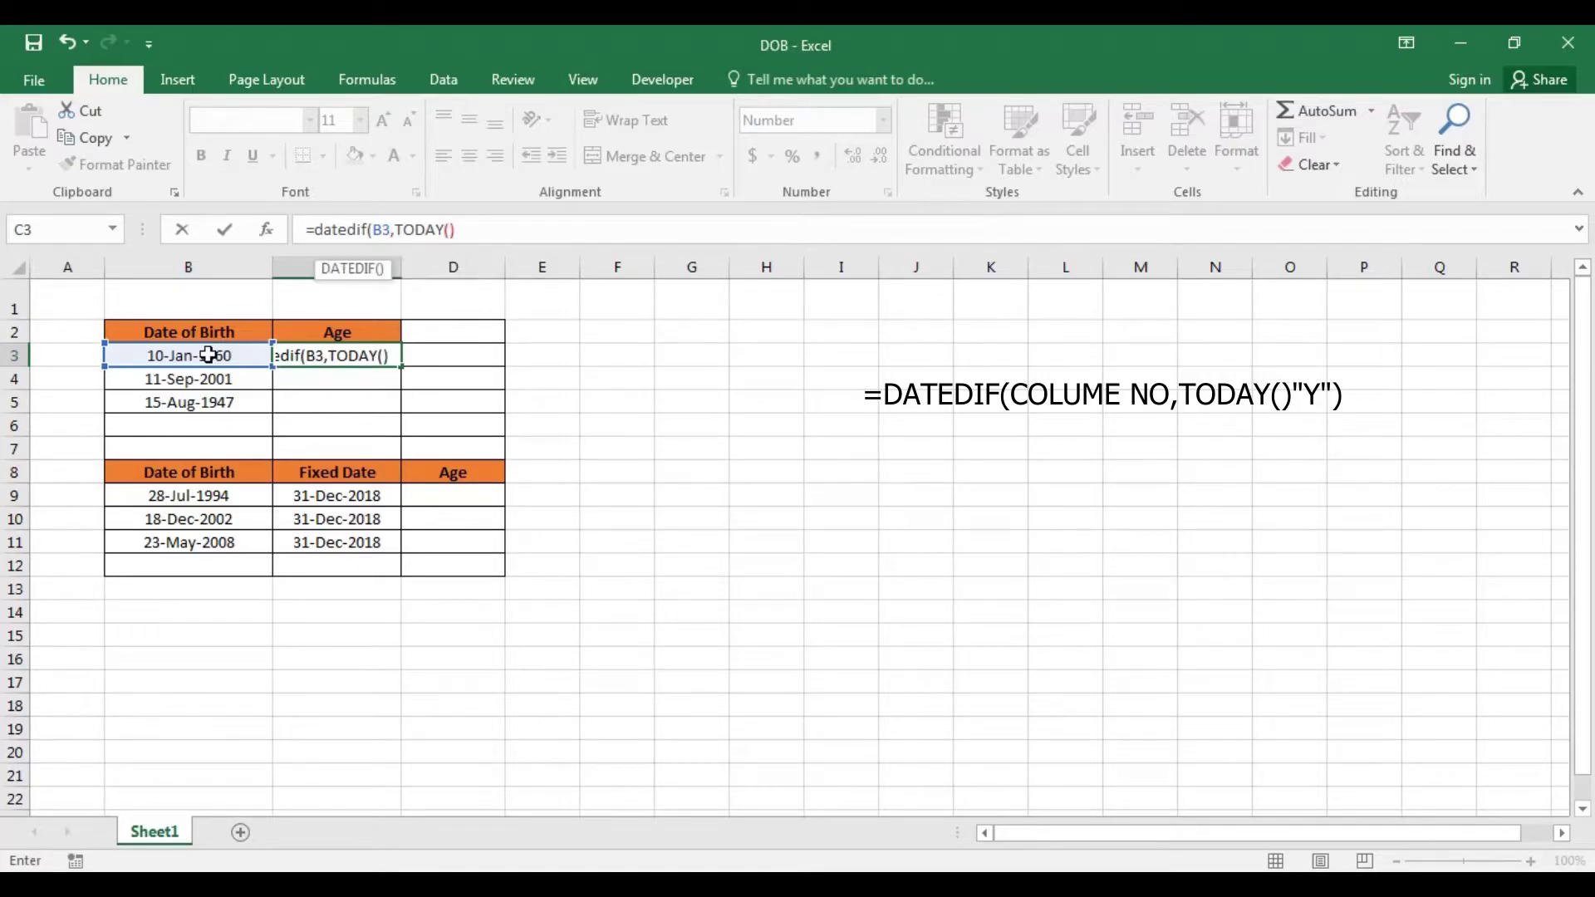
{"action": "type", "text": ","}
{"action": "type", "text": "\""}
{"action": "type", "text": "Y"}
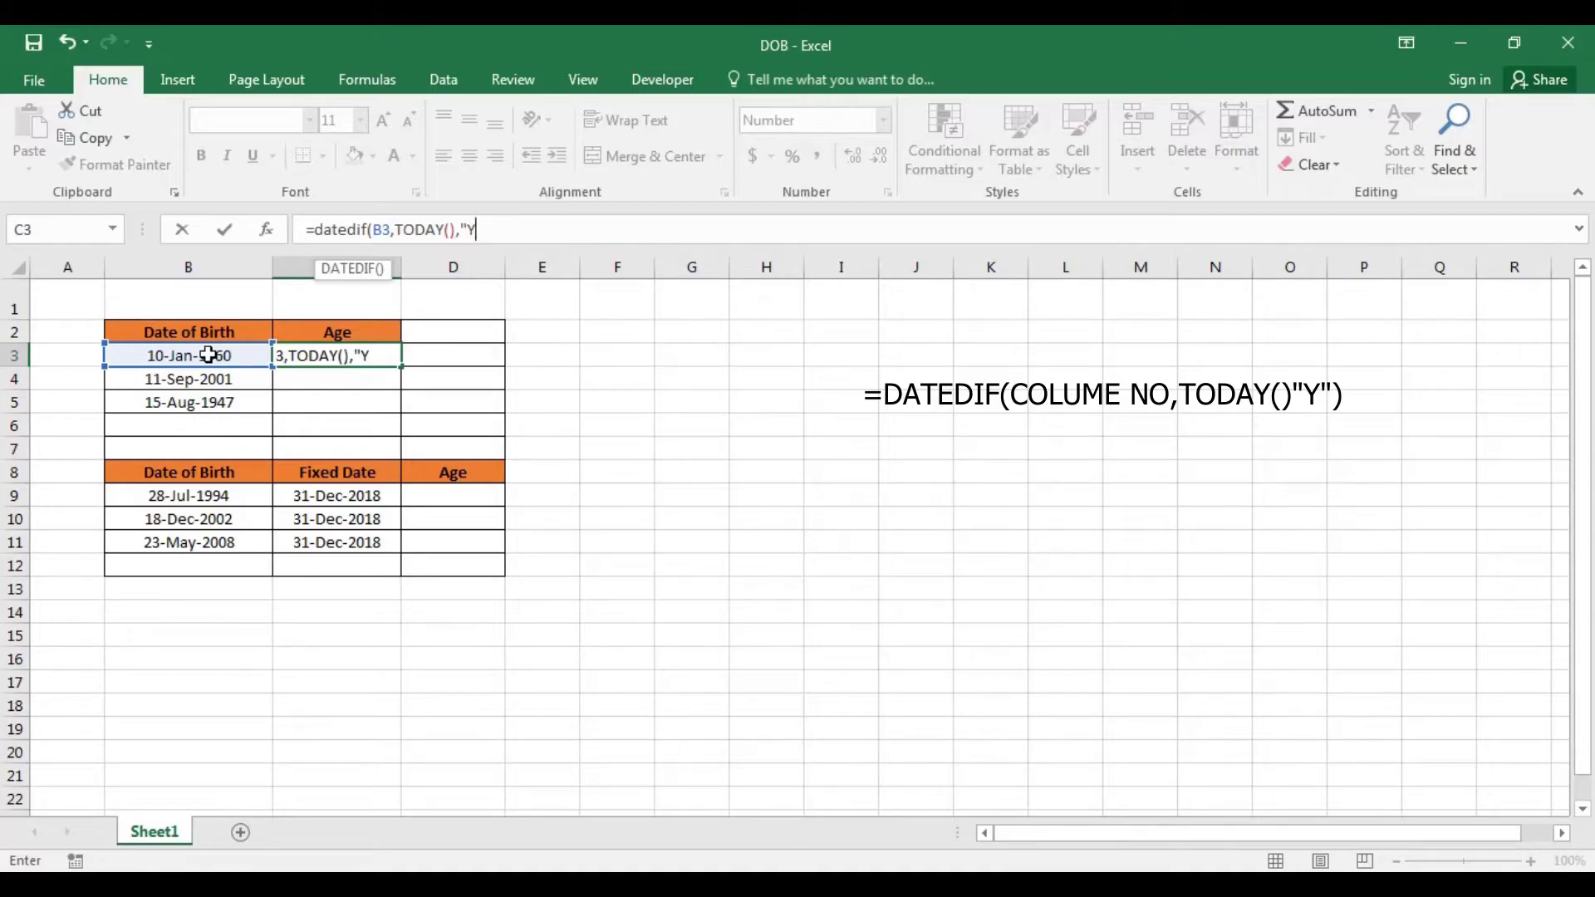
{"action": "type", "text": "\""}
{"action": "type", "text": ")"}
Commit the C3 formula and fill it down to C5, giving ages 61, 19 and 73.
{"action": "key", "text": "Return"}
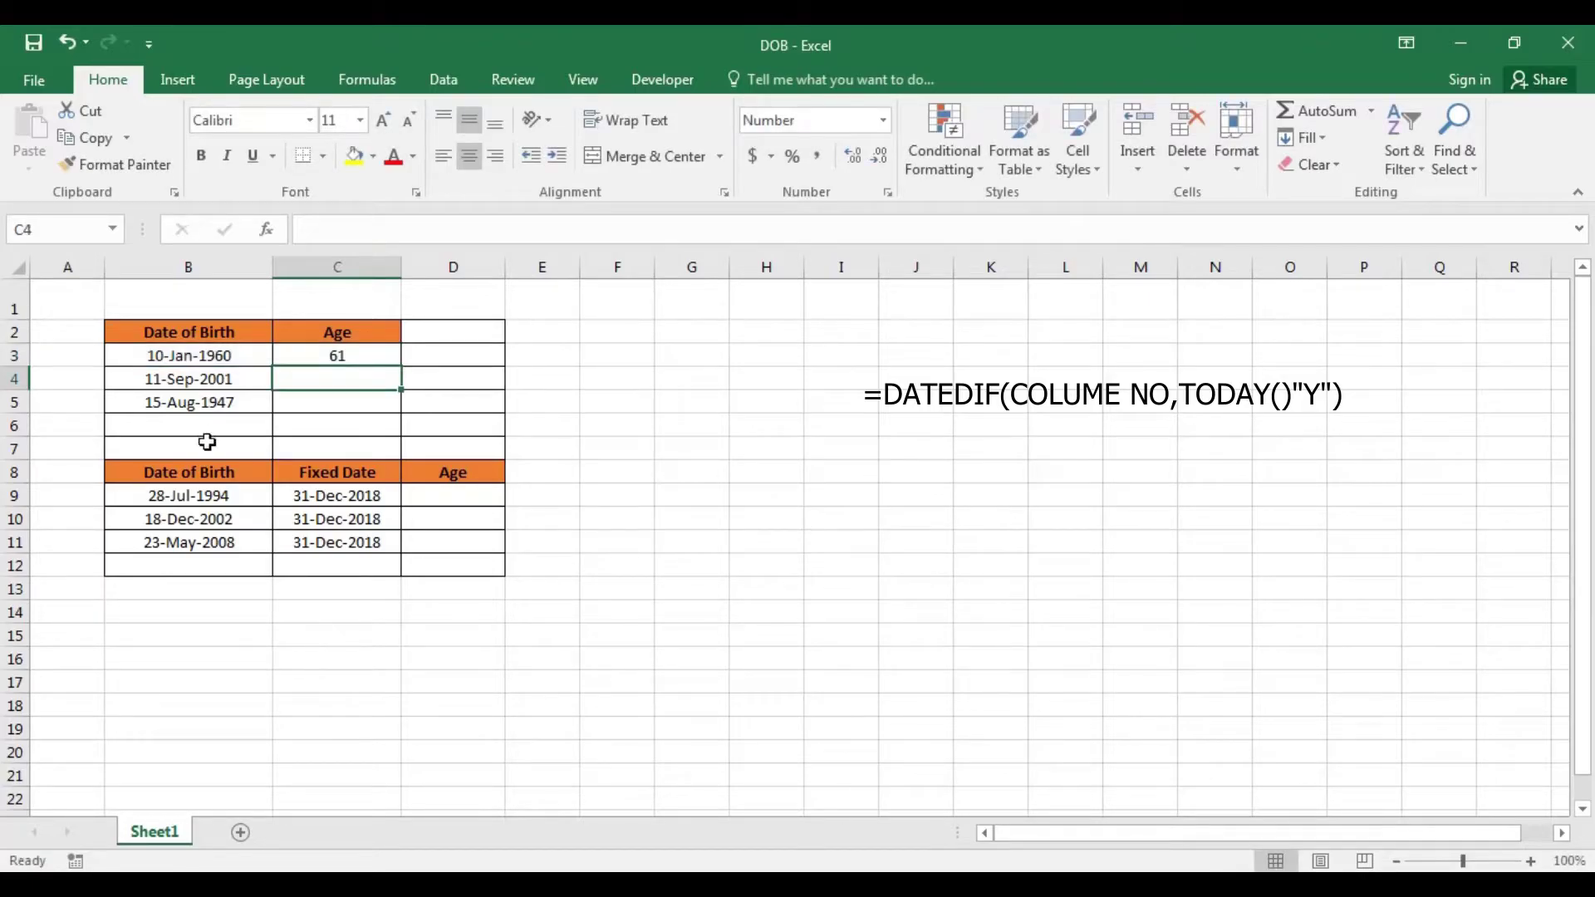
{"action": "left_click", "coordinate": [365, 356]}
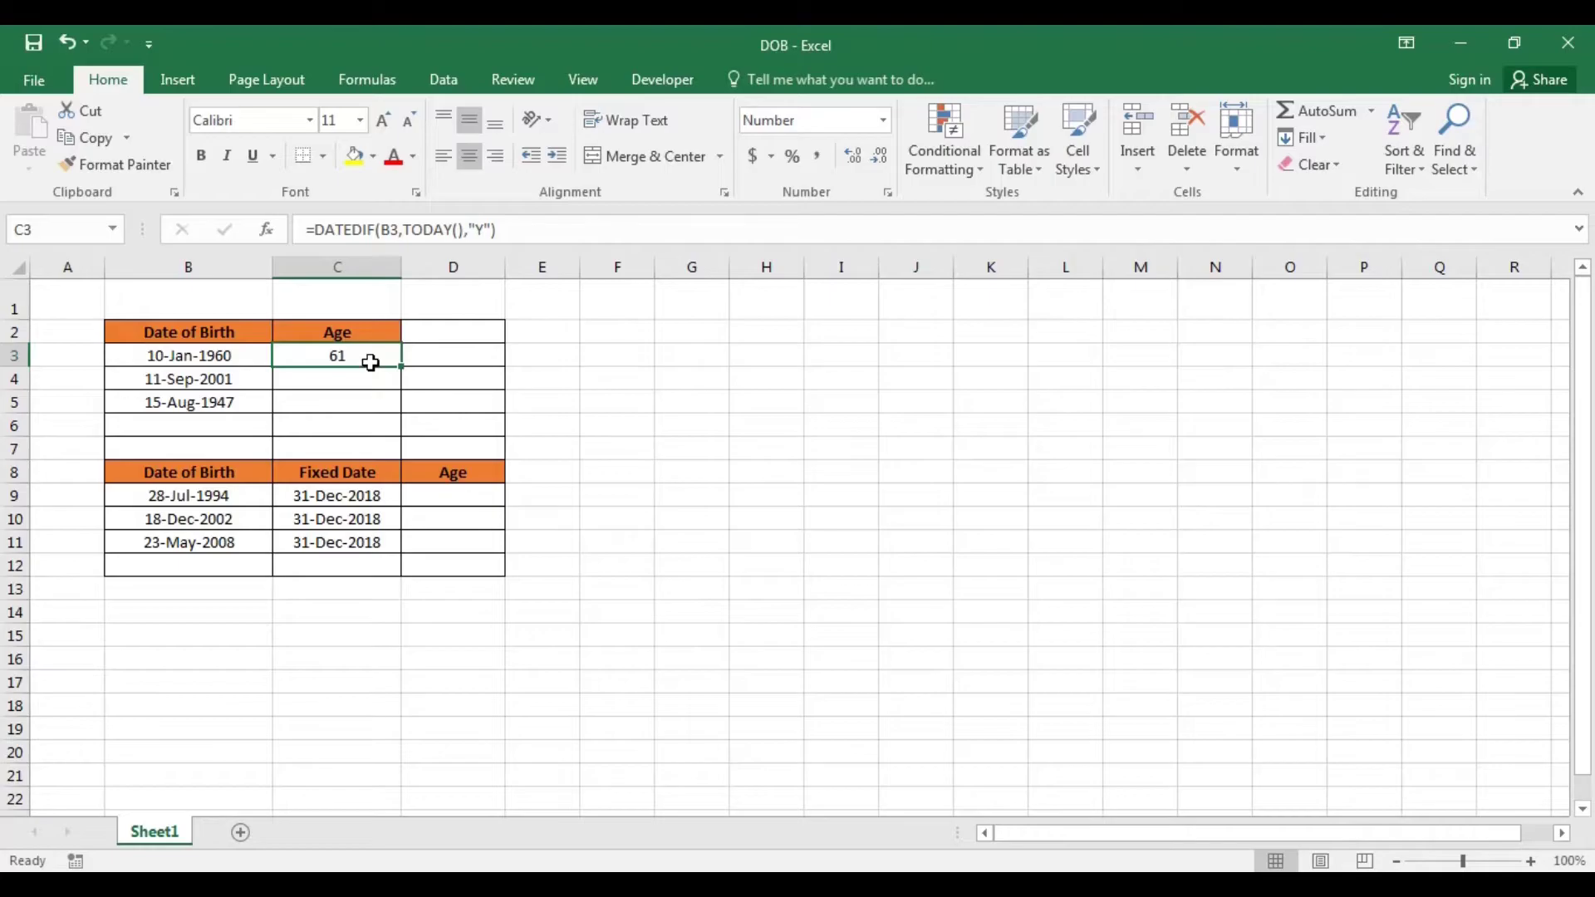
{"action": "left_click_drag", "start_coordinate": [401, 366], "coordinate": [400, 413]}
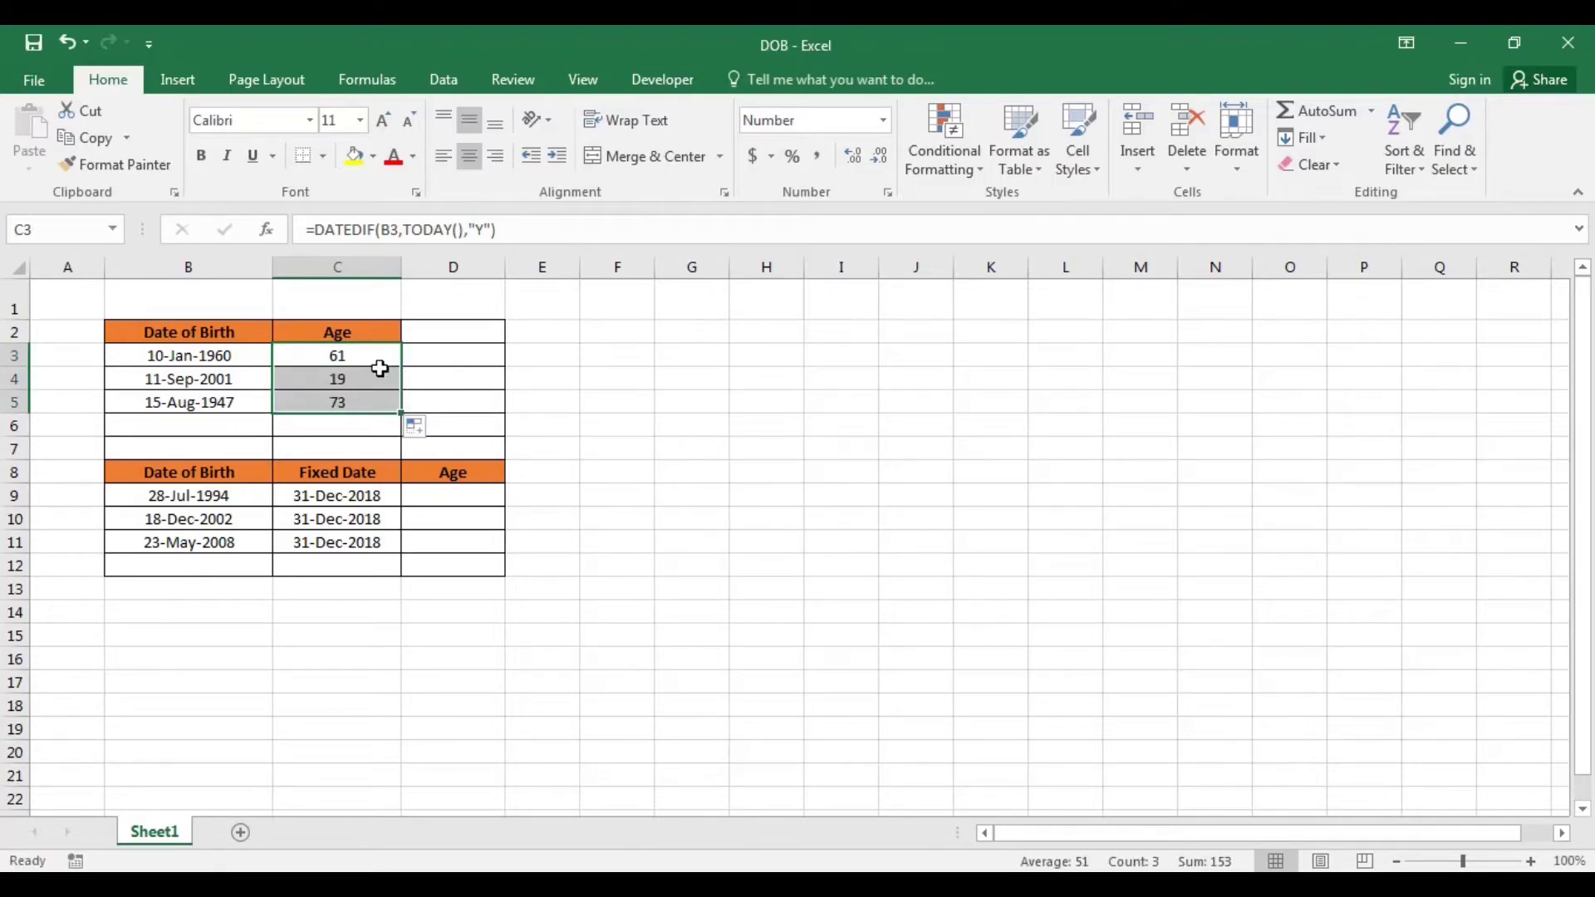
{"action": "left_click", "coordinate": [366, 402]}
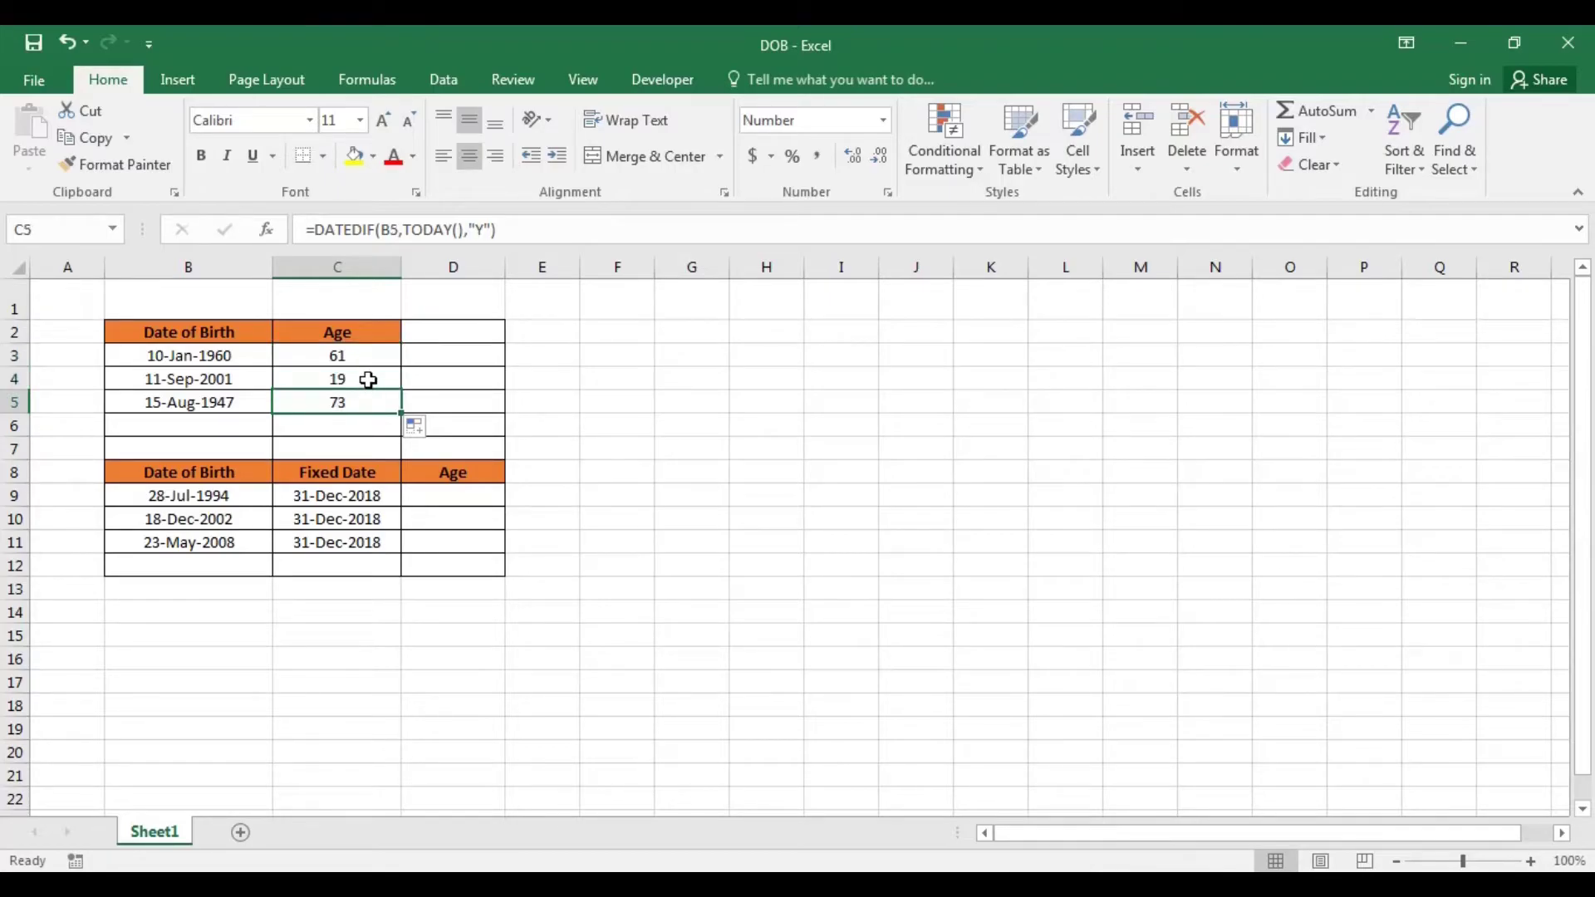
{"action": "left_click", "coordinate": [369, 378]}
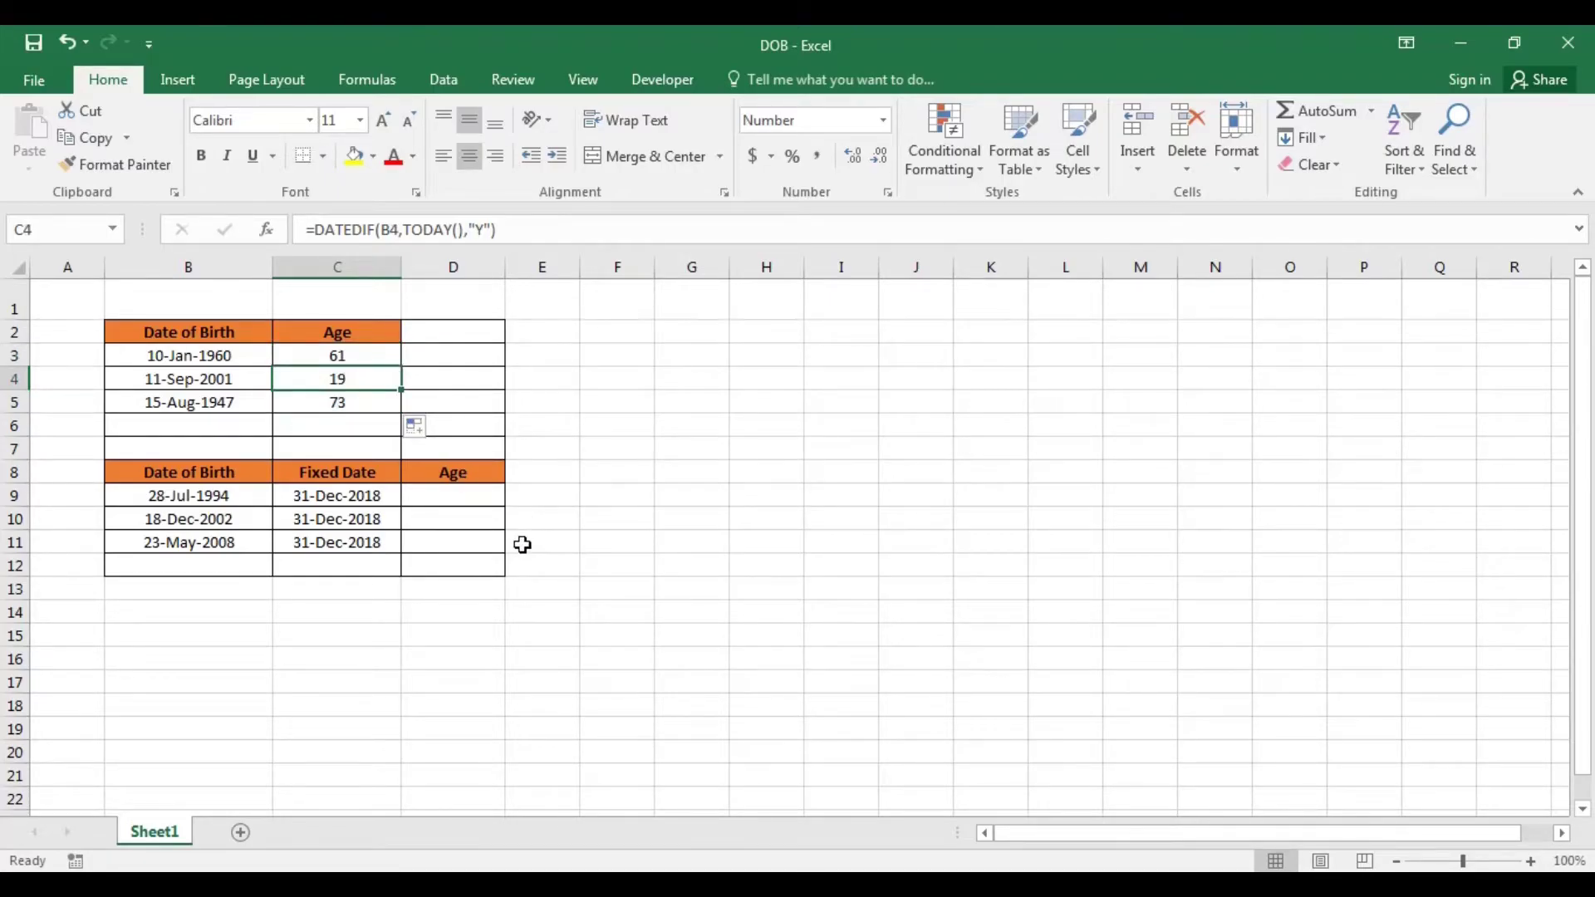
{"action": "left_click", "coordinate": [427, 495]}
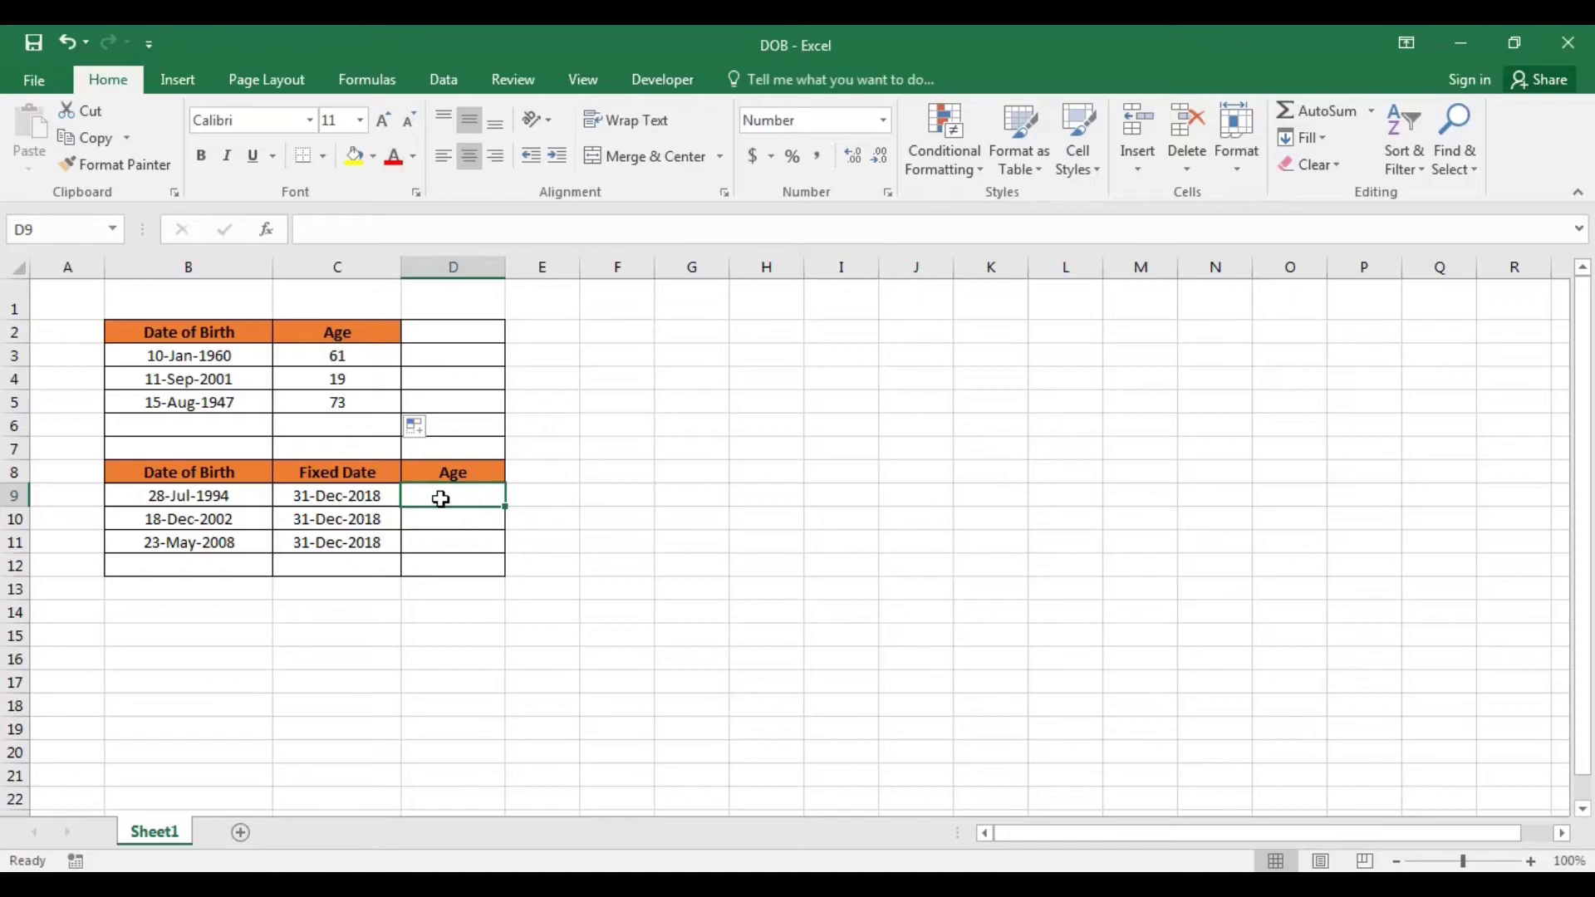
Enter =DATEDIF(B9,C9,"y") in D9 to count years up to the fixed date.
{"action": "left_click", "coordinate": [383, 233]}
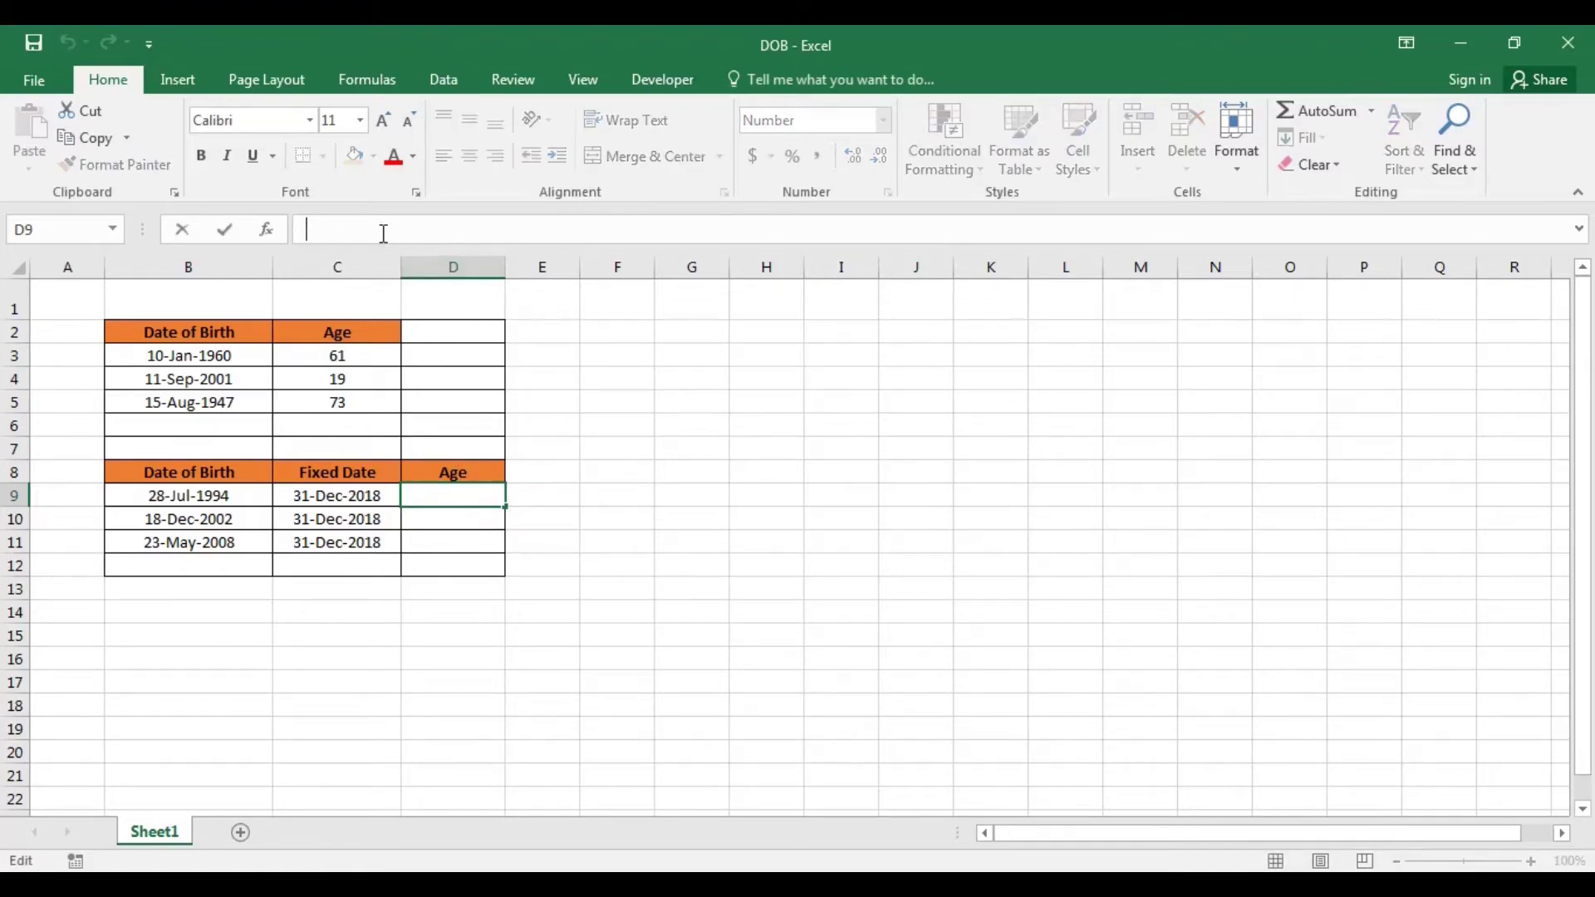
{"action": "type", "text": "="}
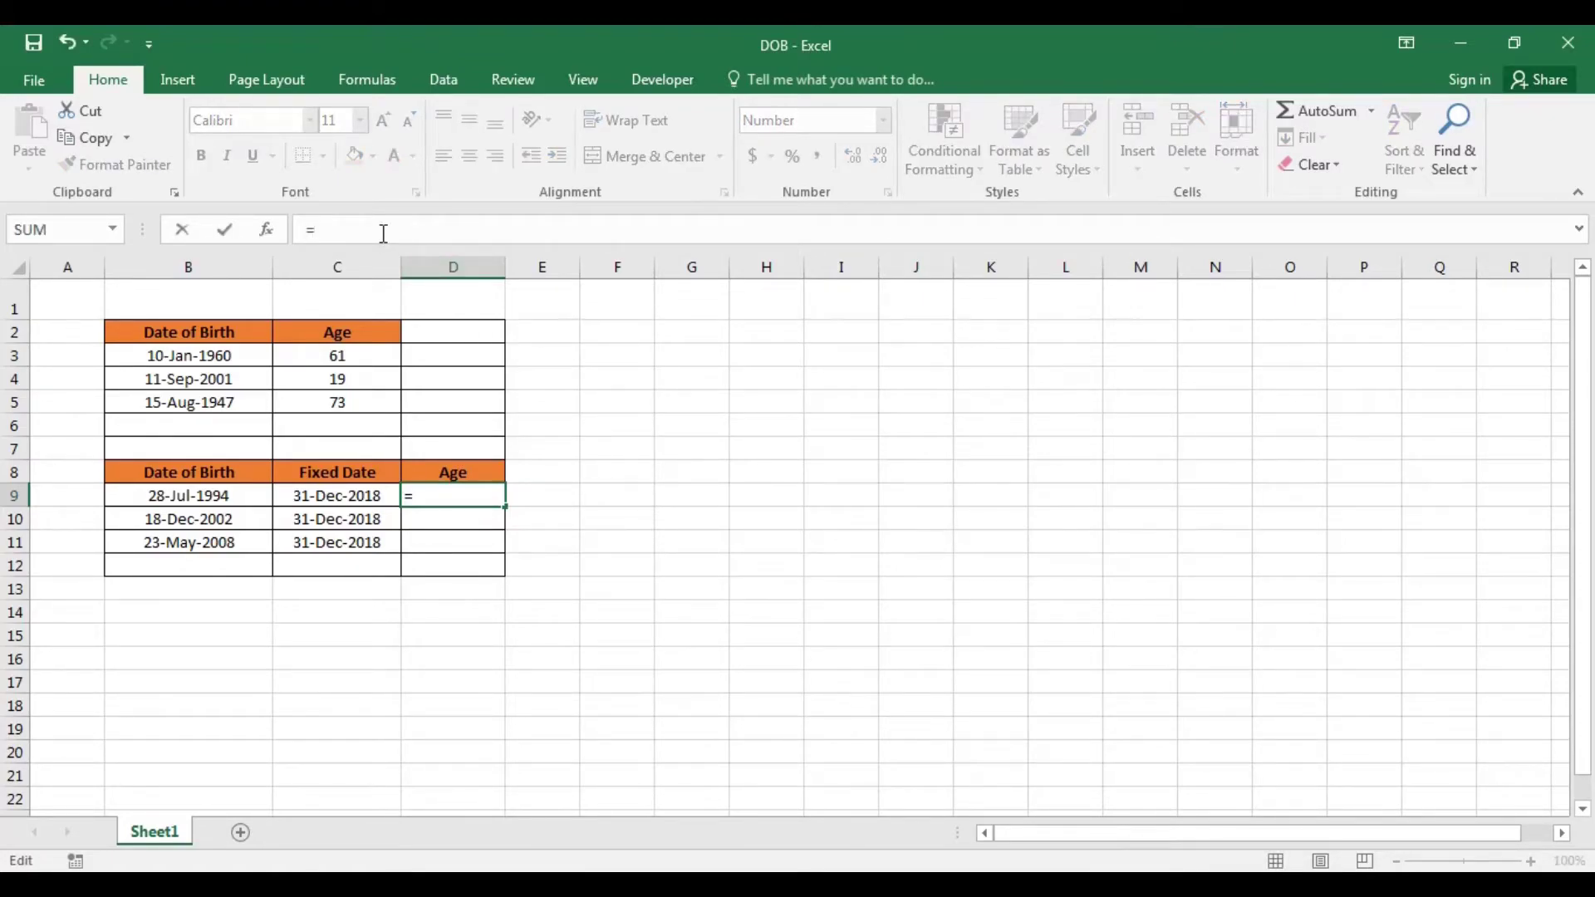
{"action": "type", "text": "dated"}
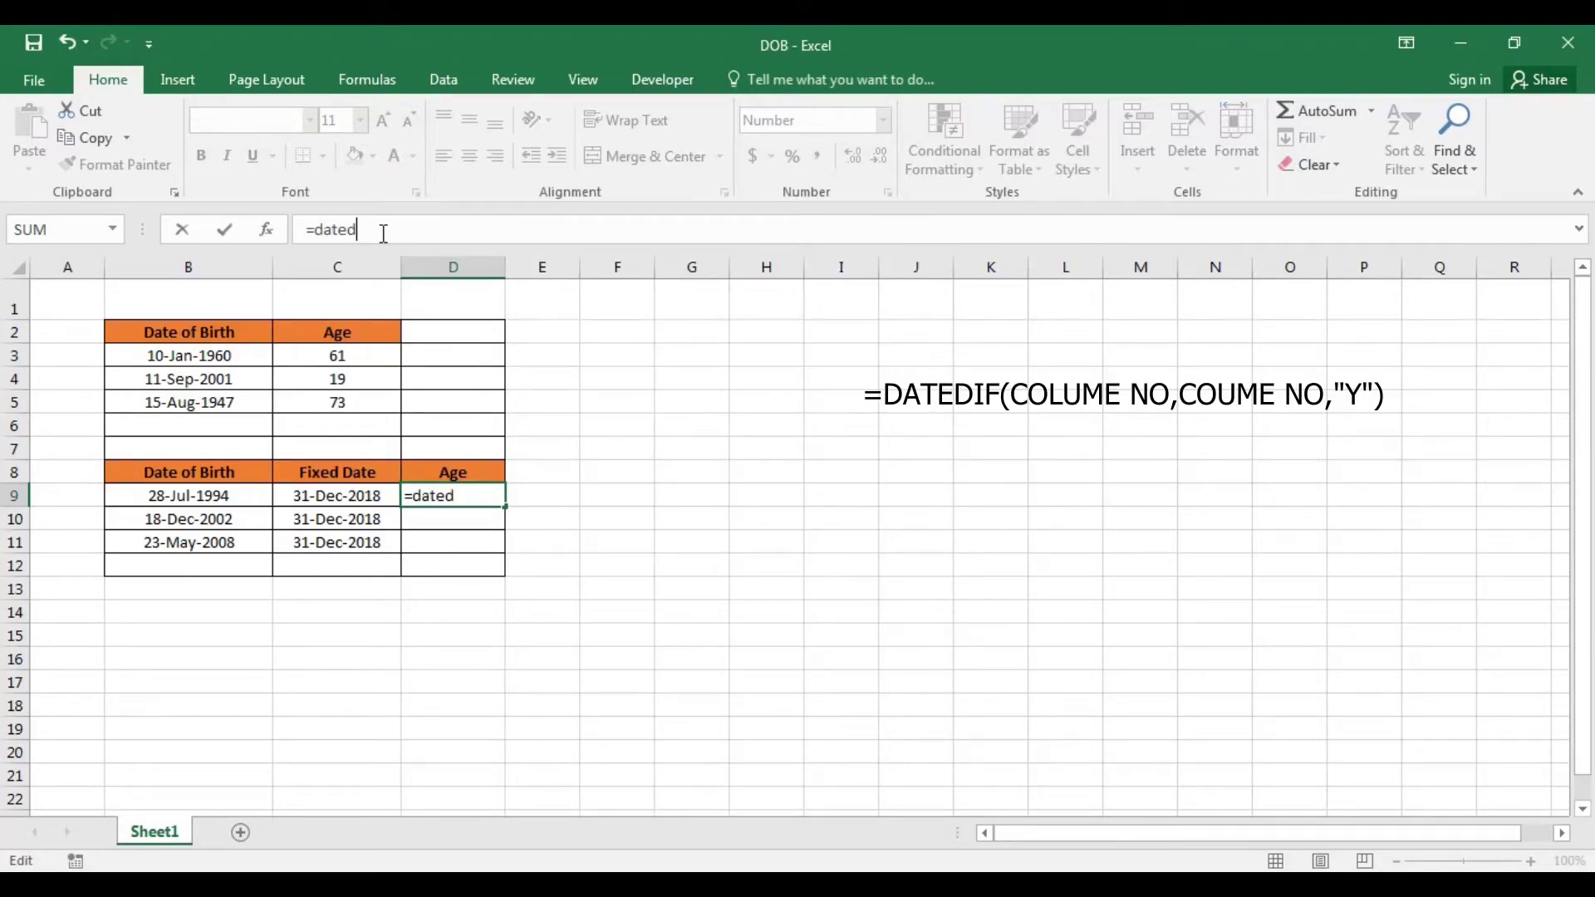
{"action": "type", "text": "if"}
{"action": "type", "text": "("}
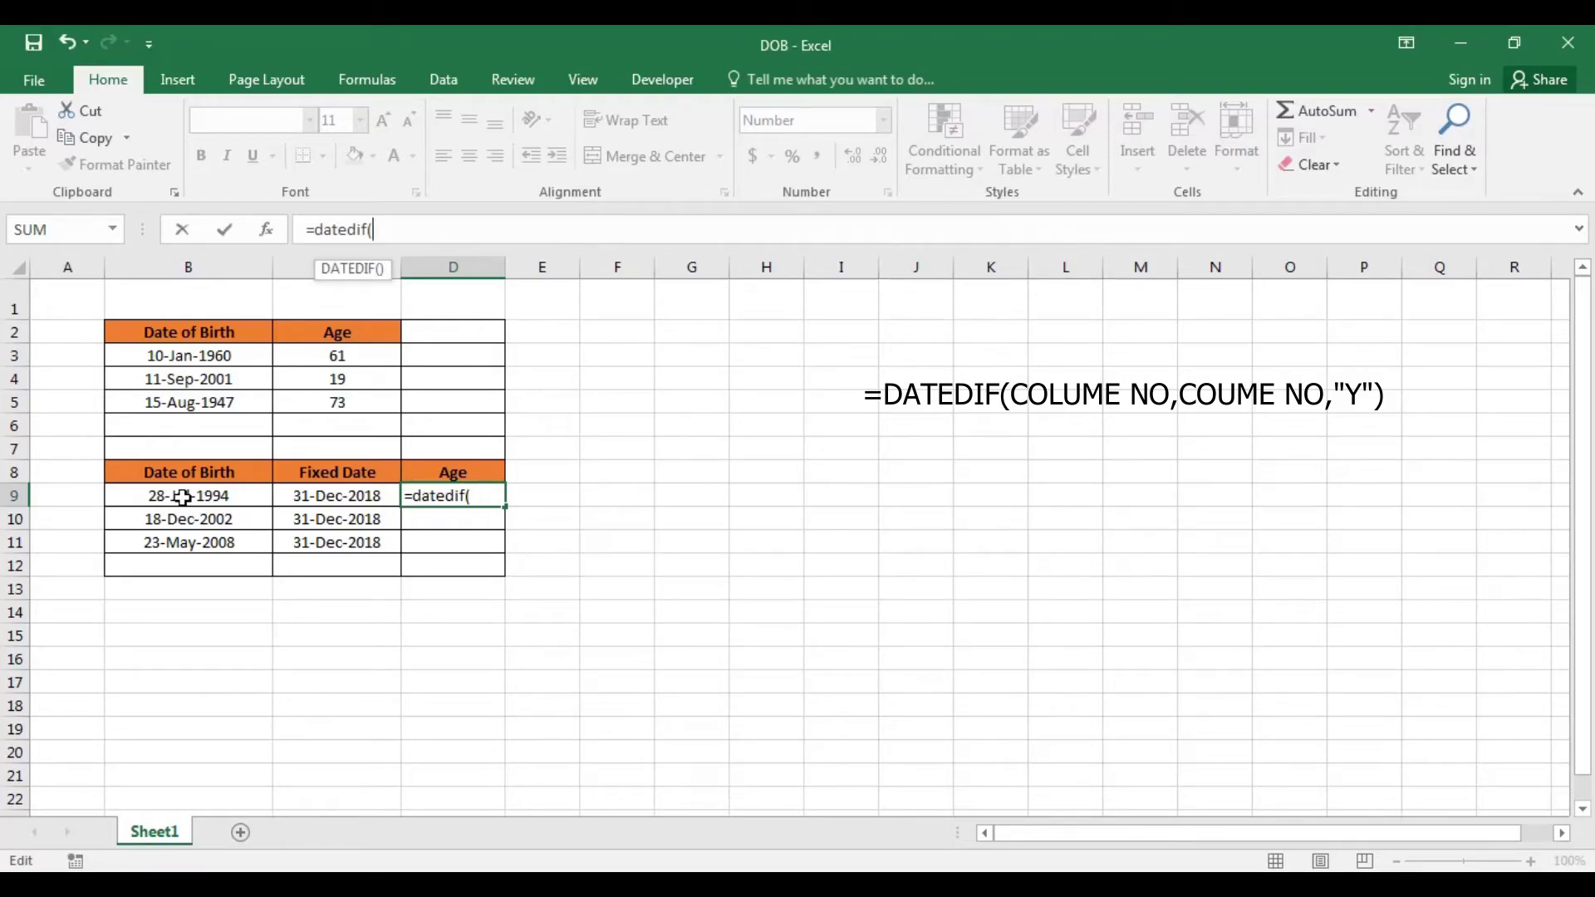
{"action": "left_click", "coordinate": [183, 498]}
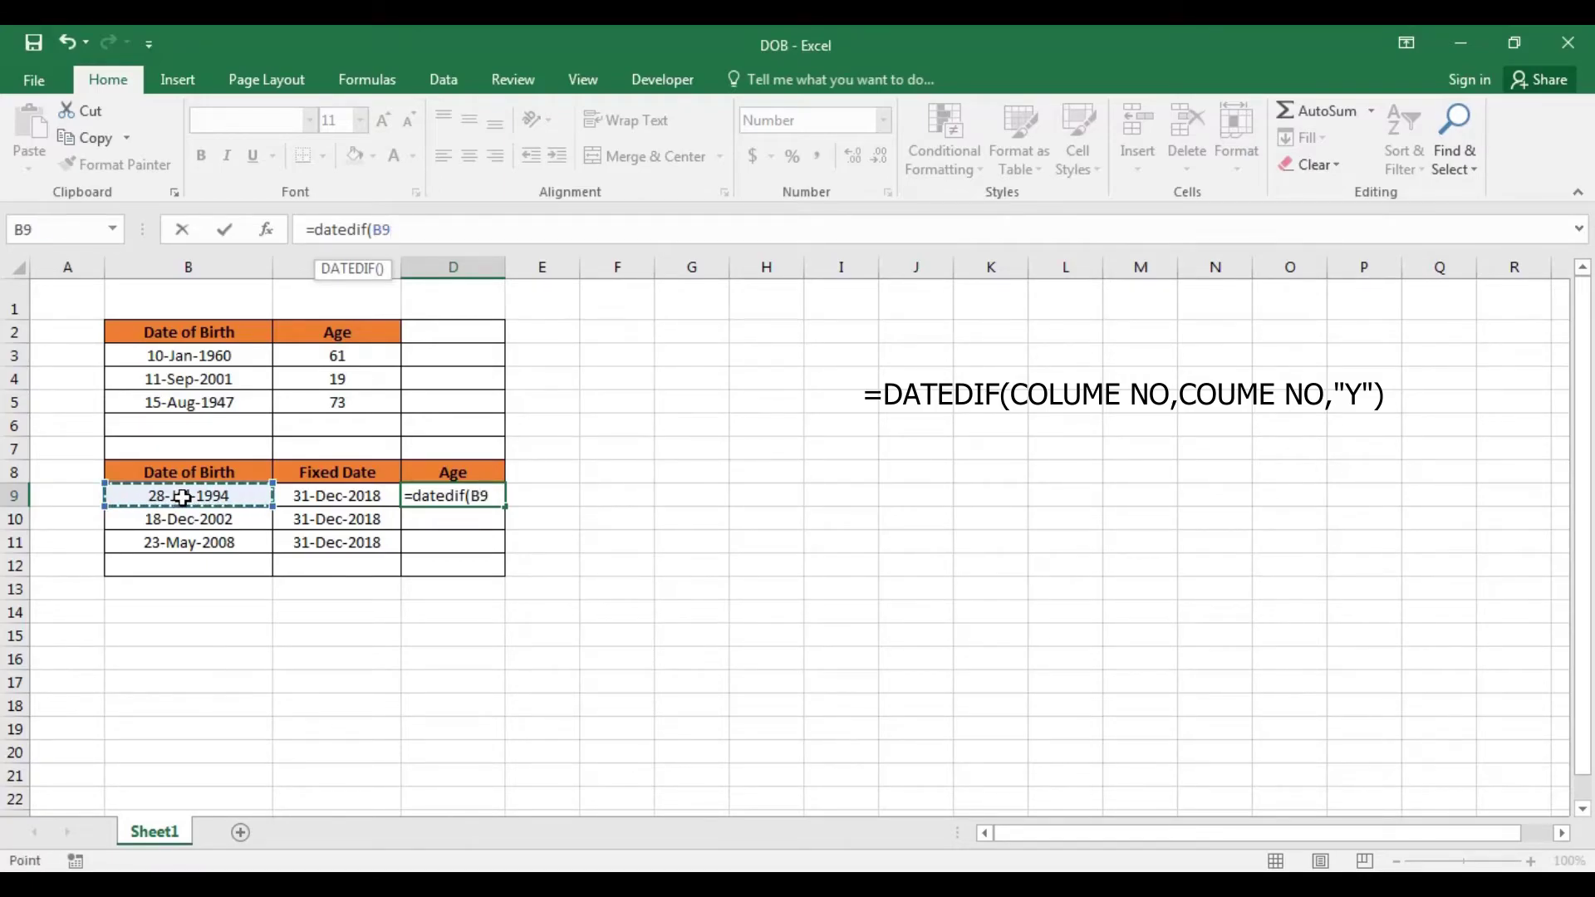
{"action": "type", "text": ","}
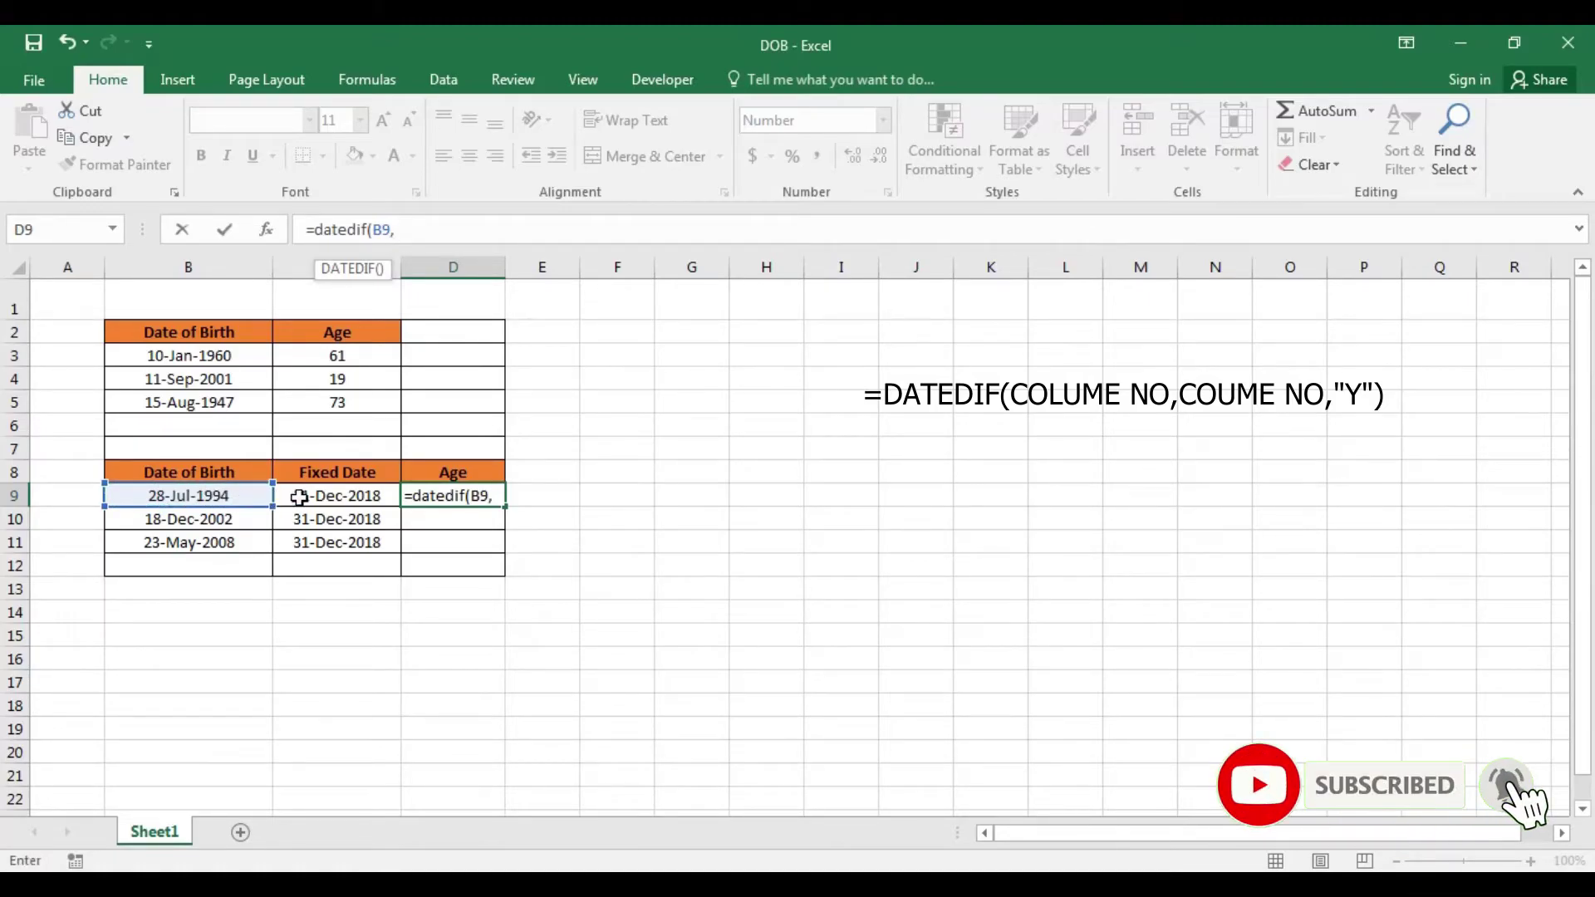
{"action": "left_click", "coordinate": [325, 497]}
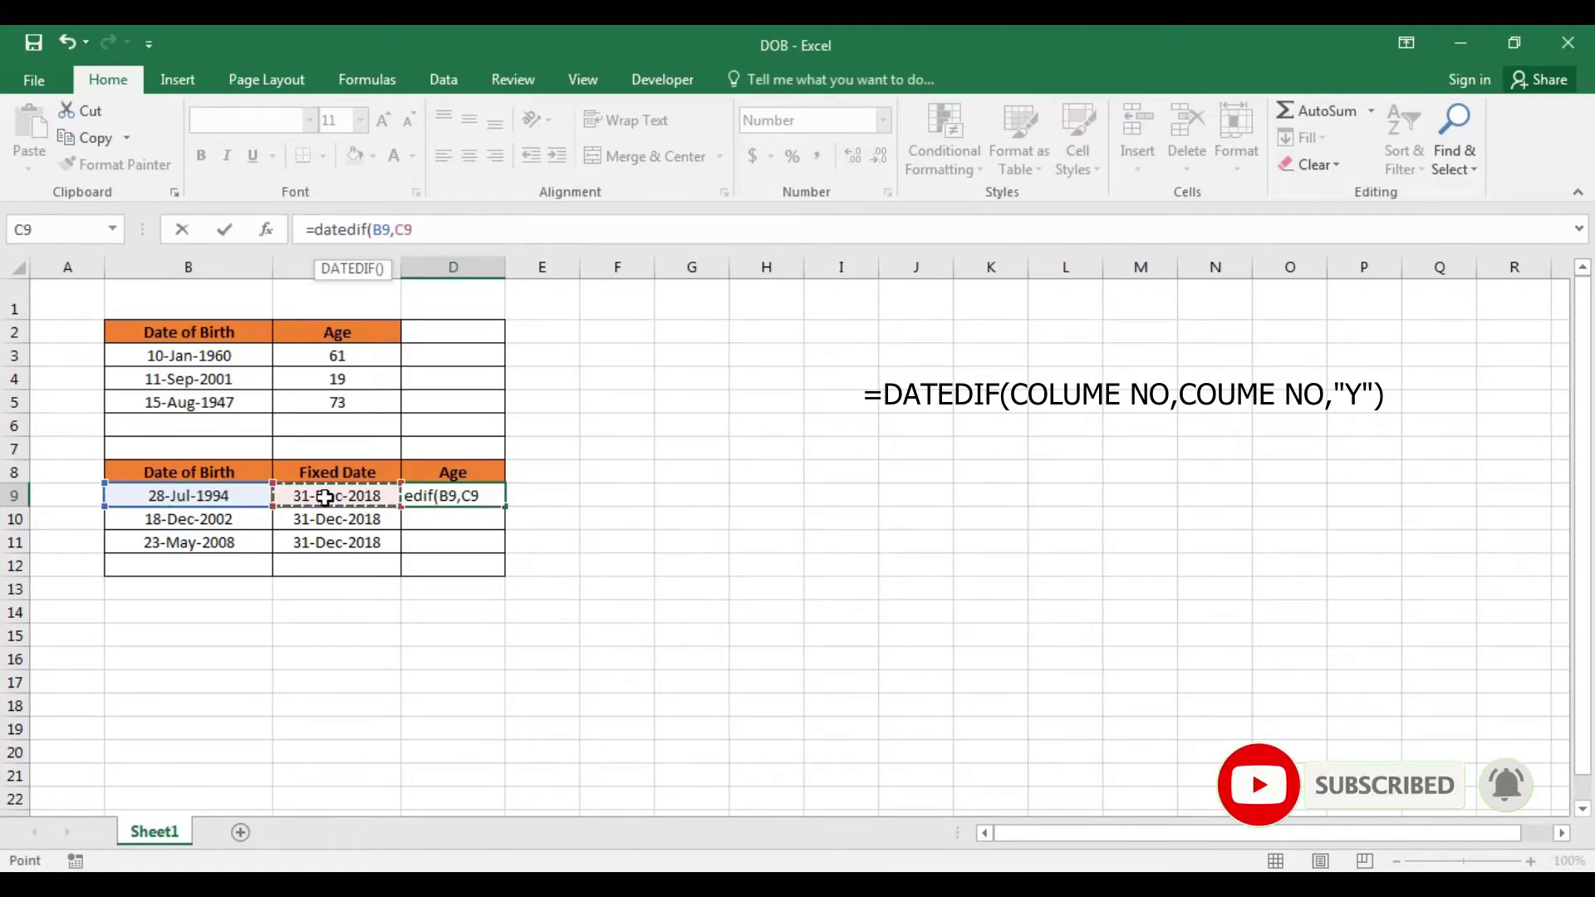
{"action": "type", "text": ","}
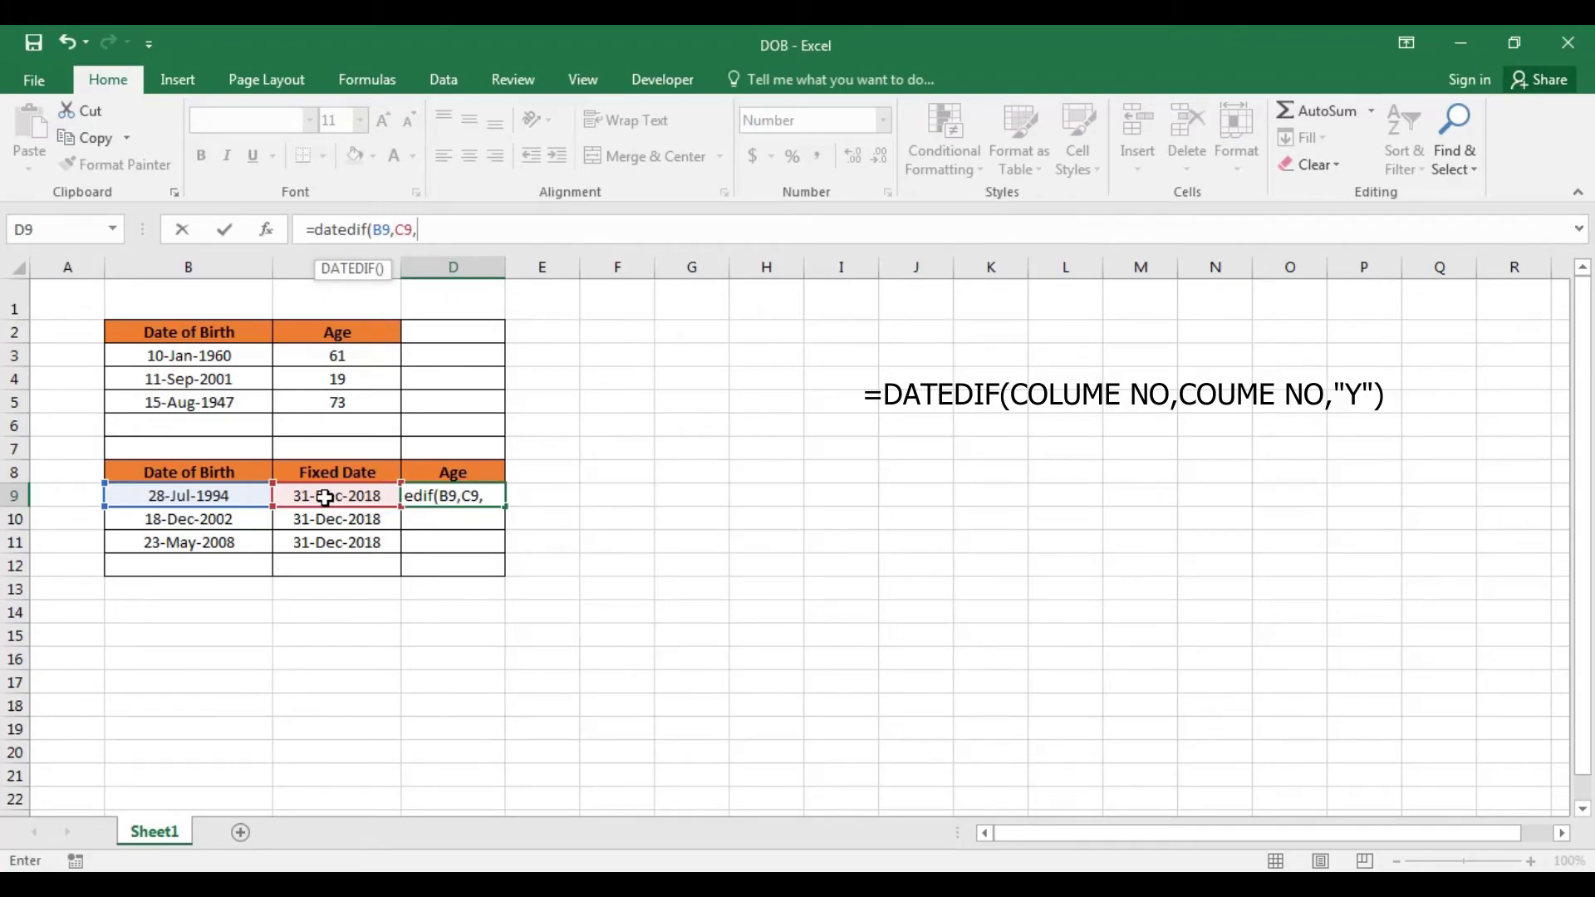
{"action": "type", "text": "\""}
{"action": "type", "text": "y"}
{"action": "type", "text": "\""}
{"action": "type", "text": ")"}
Commit the D9 formula and fill it down to D11, giving ages 24, 16 and 10.
{"action": "key", "text": "Return"}
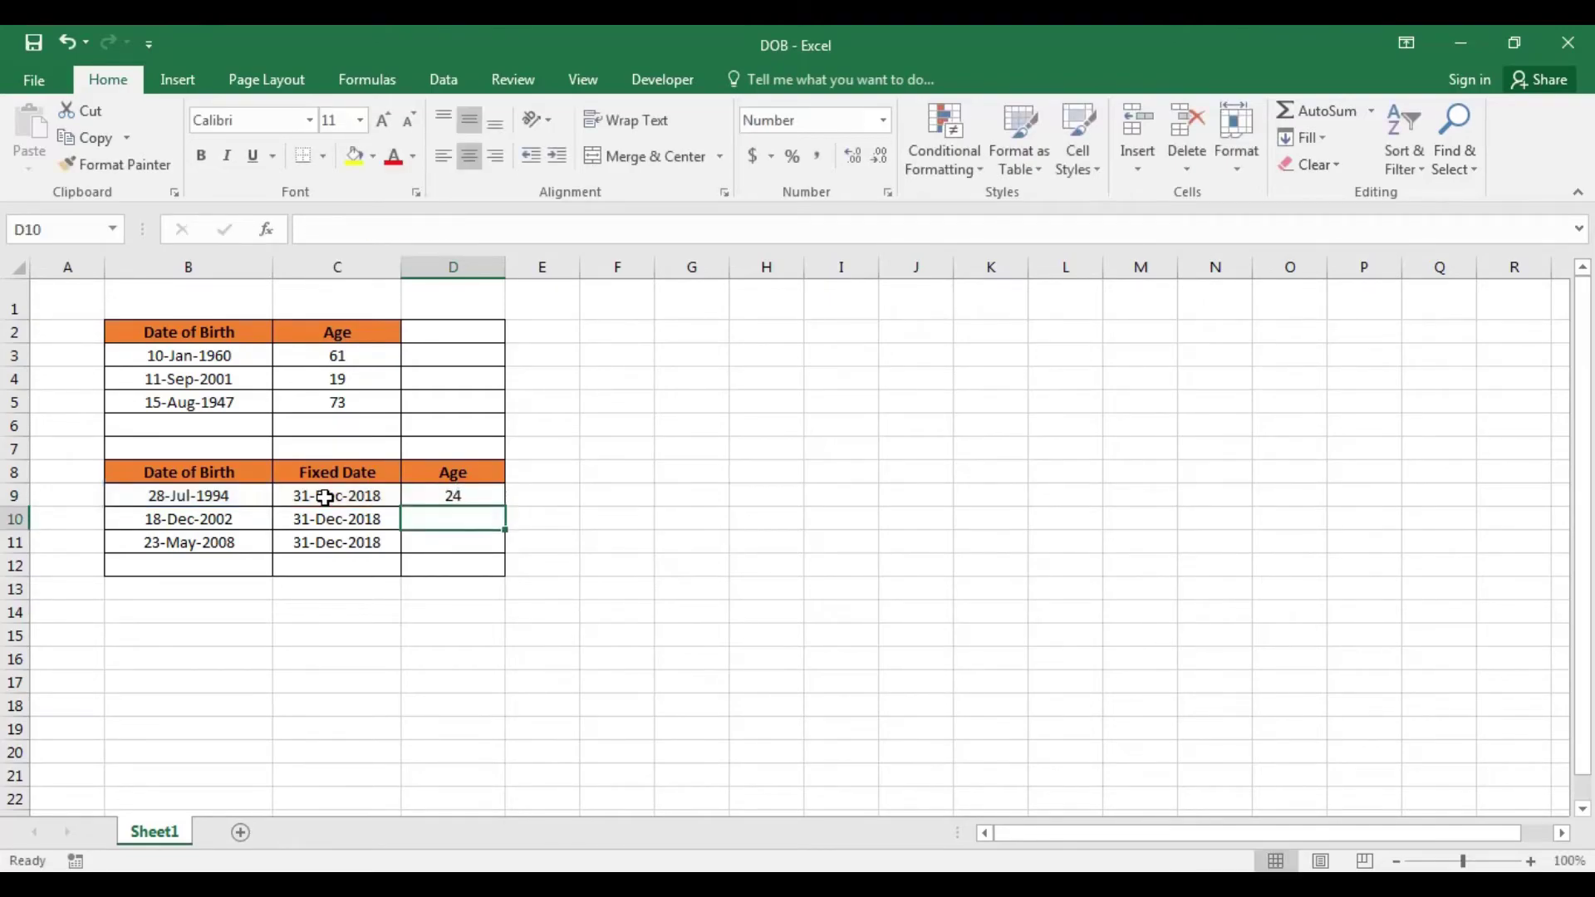
{"action": "left_click", "coordinate": [463, 498]}
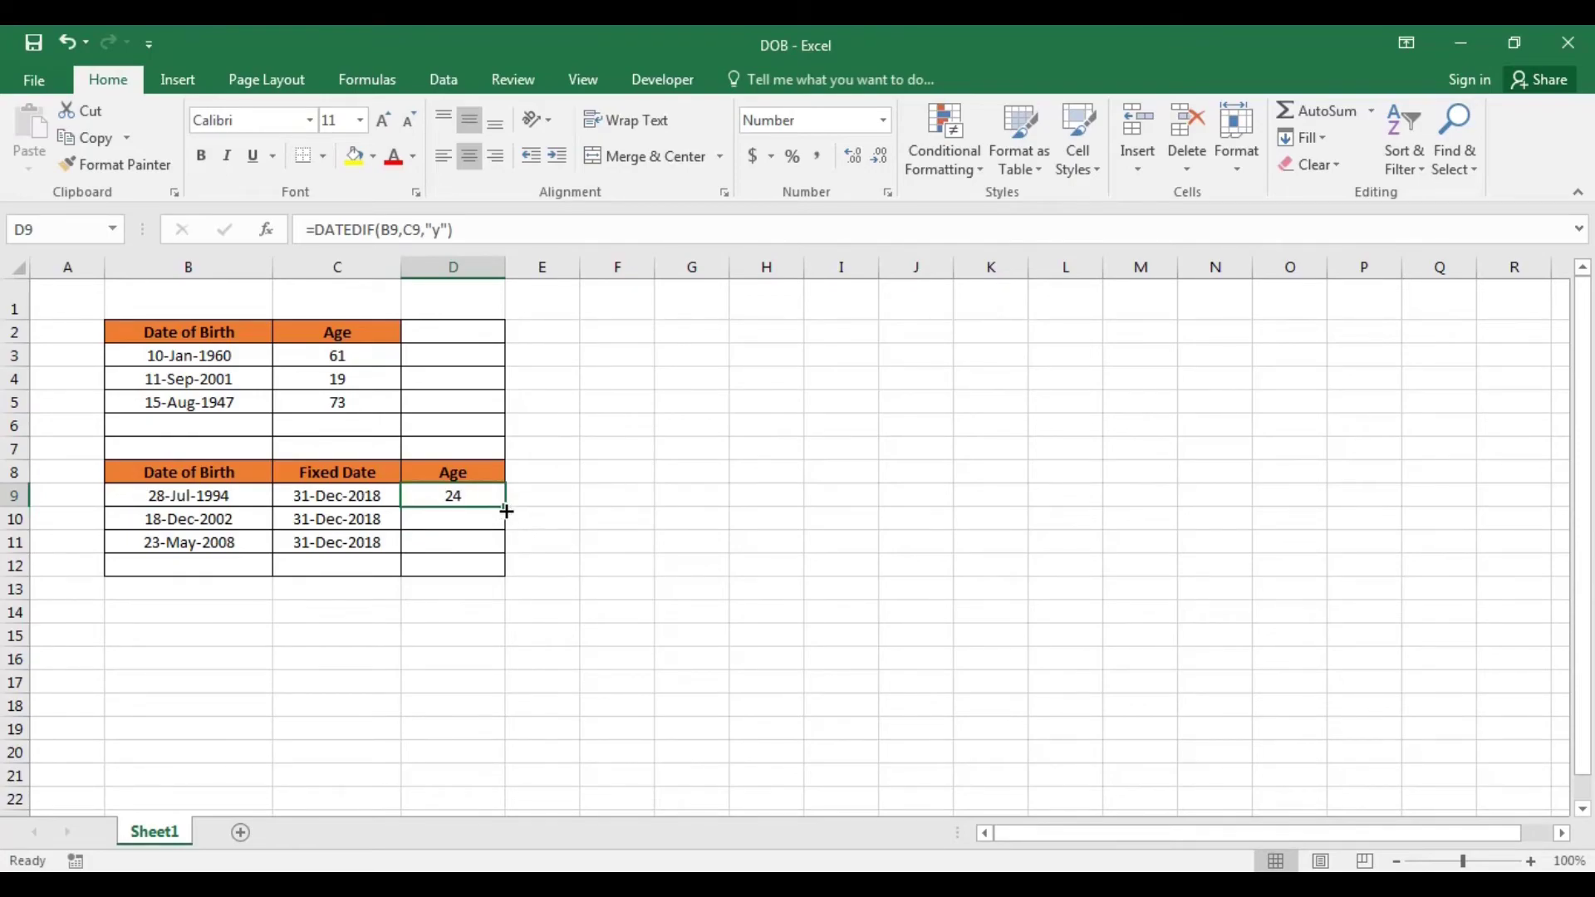
{"action": "left_click_drag", "start_coordinate": [505, 506], "coordinate": [508, 558]}
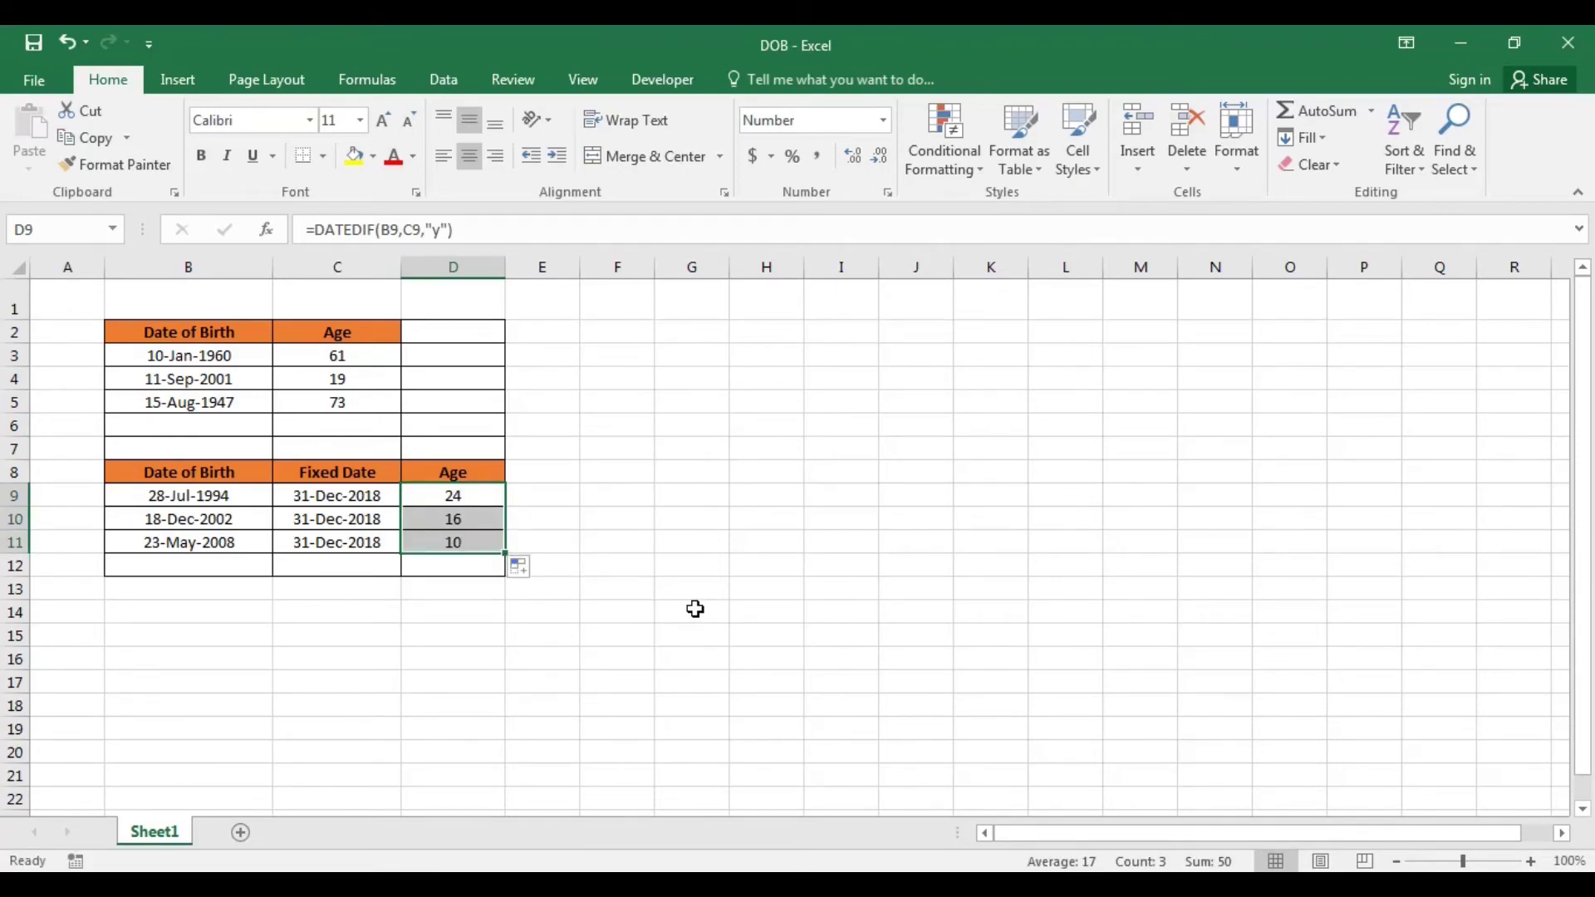
{"action": "left_click", "coordinate": [456, 542]}
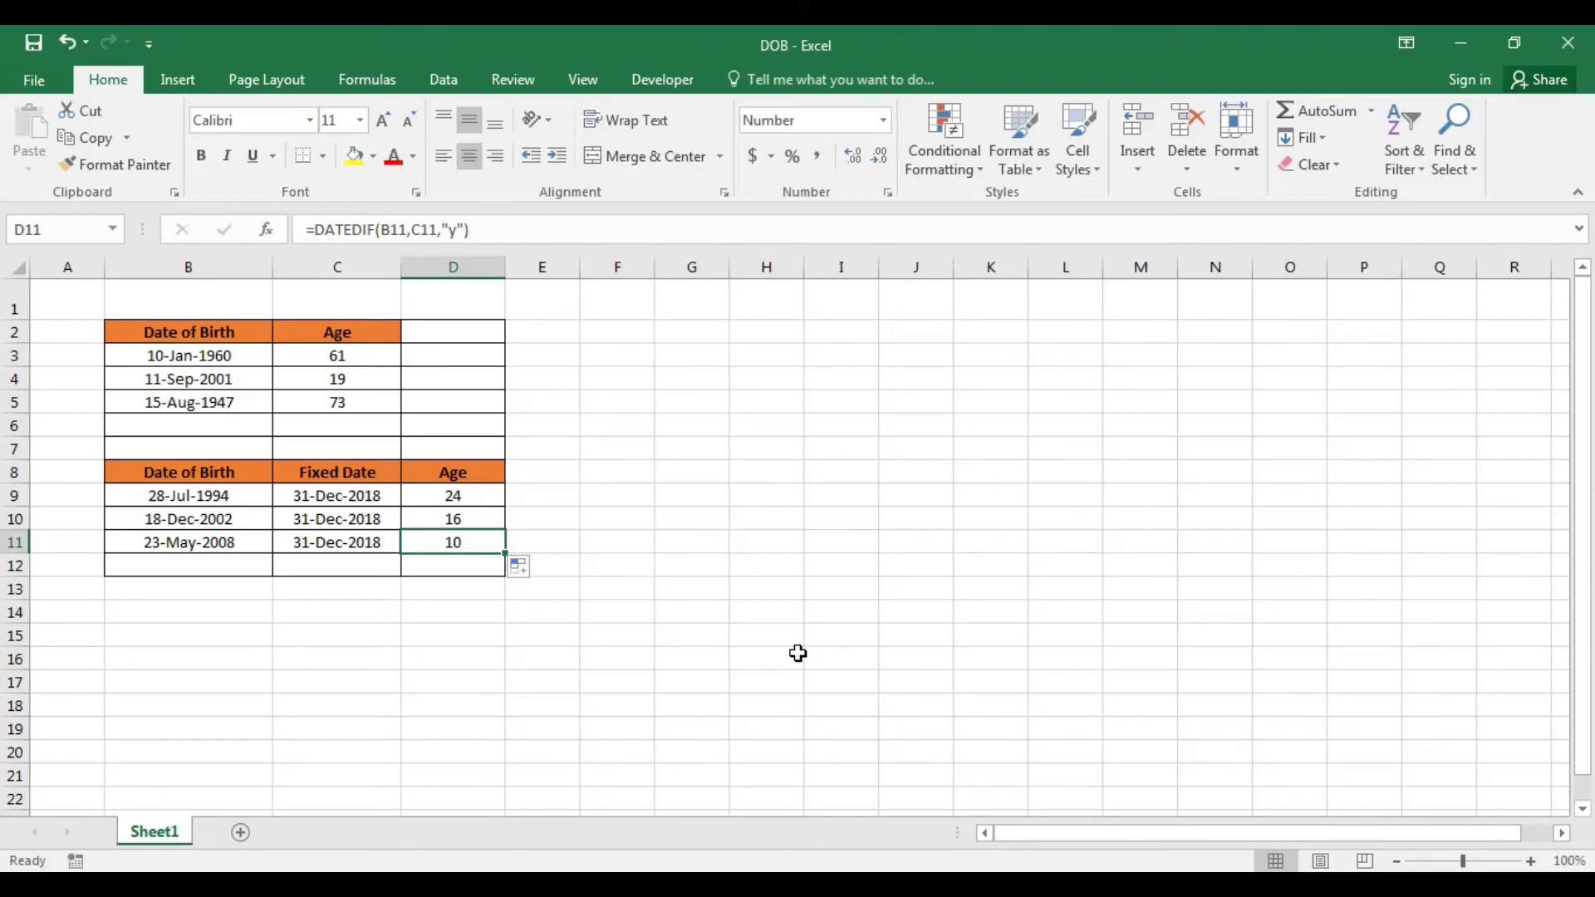
{"action": "left_click", "coordinate": [798, 654]}
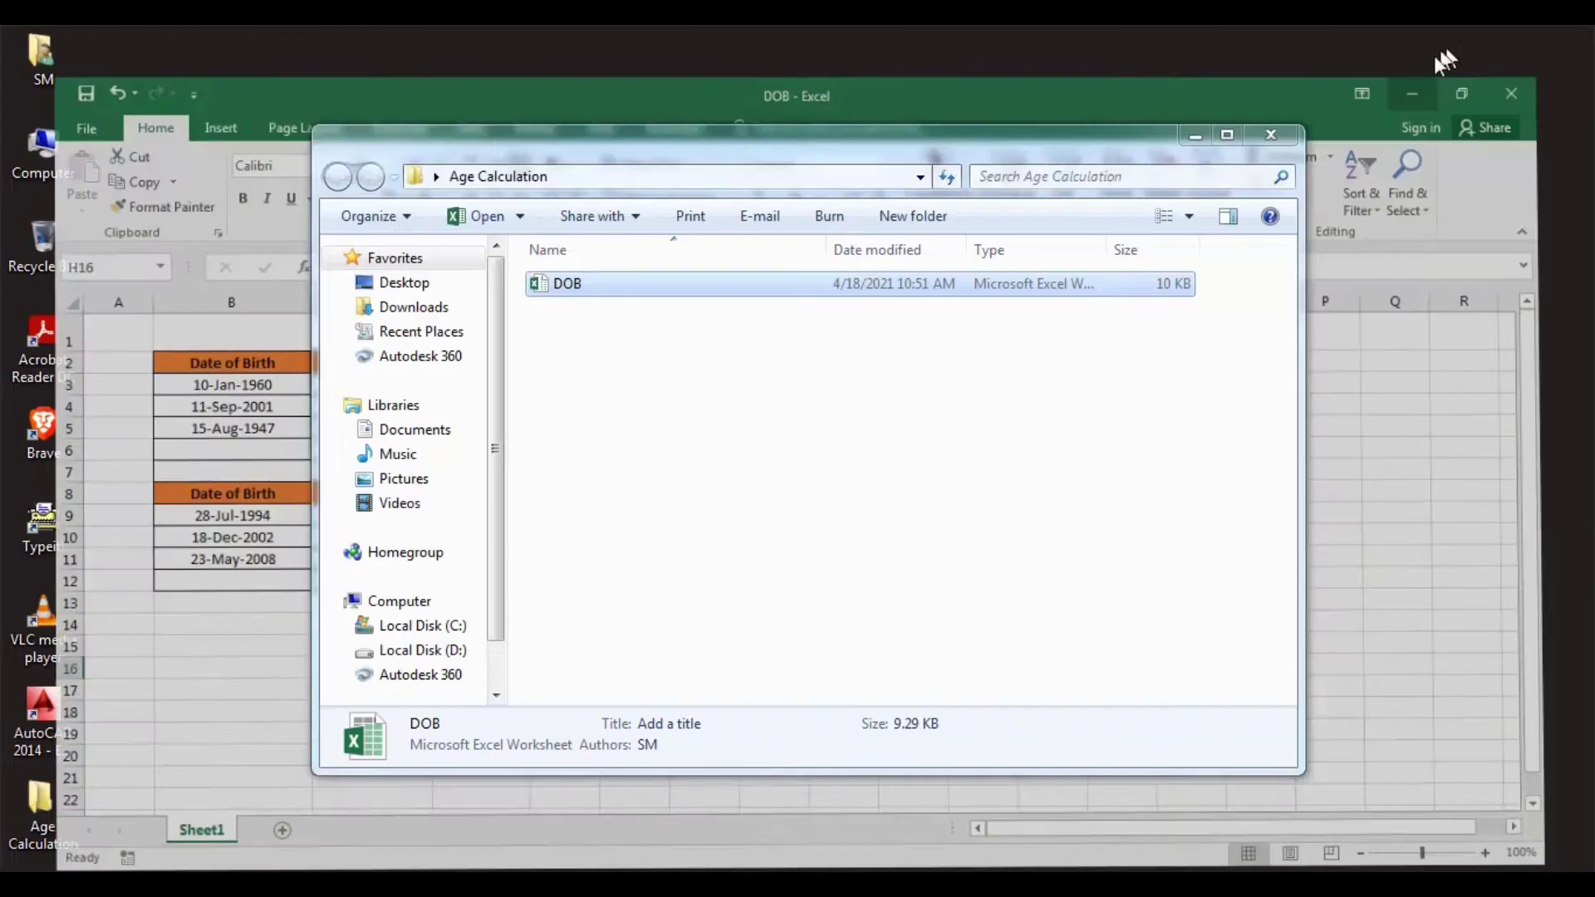
Minimize the Excel window and the Age Calculation Explorer window.
{"action": "left_click", "coordinate": [1411, 93]}
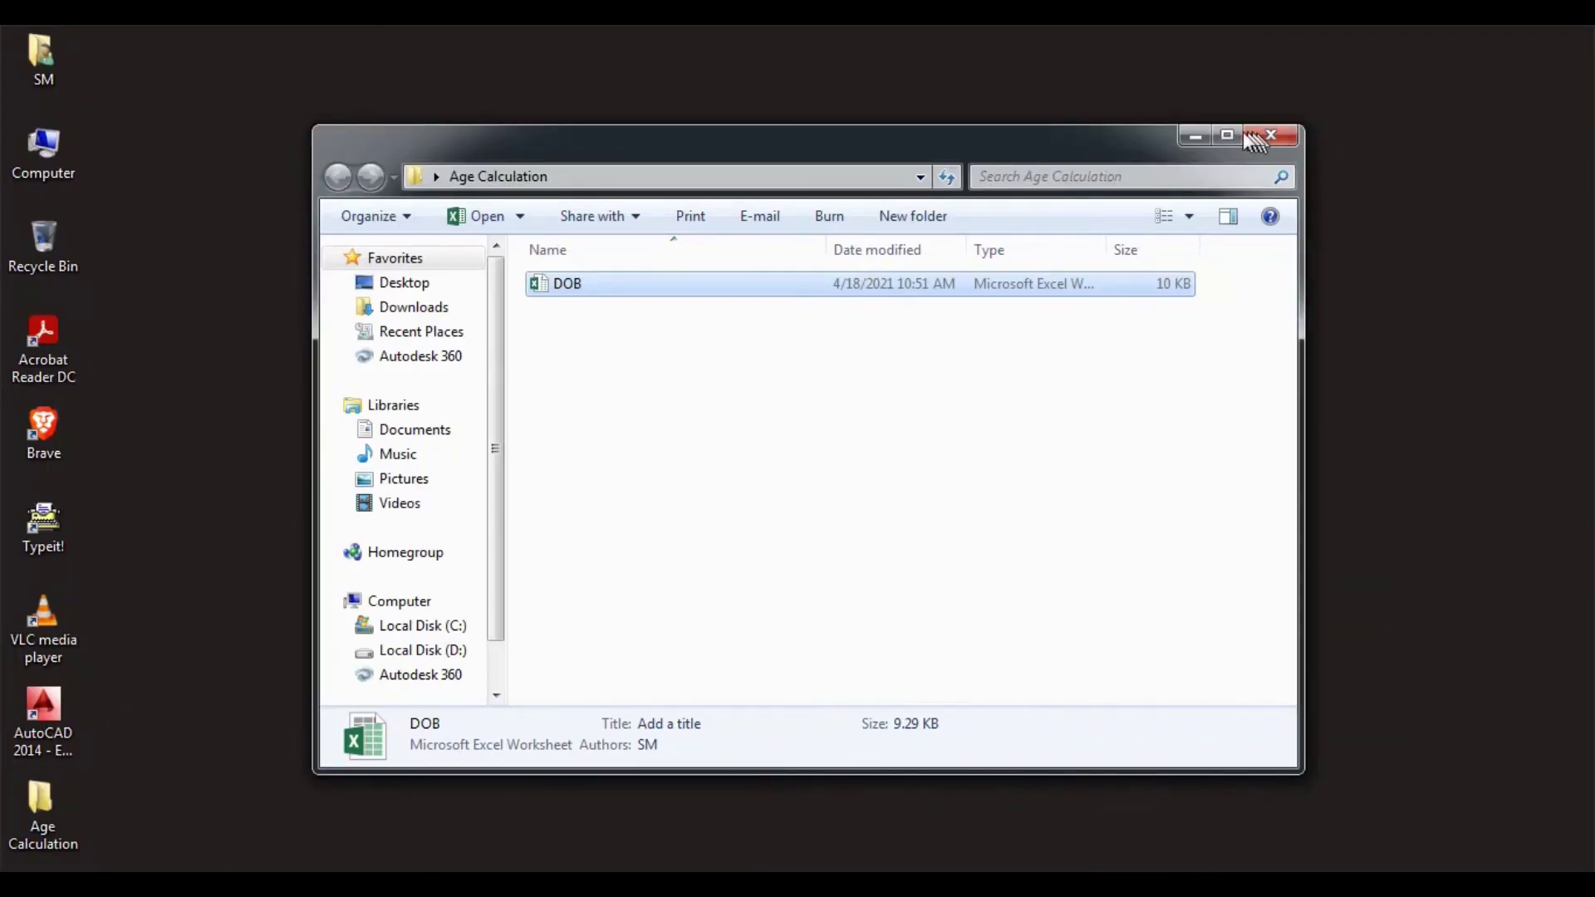
{"action": "left_click", "coordinate": [1195, 135]}
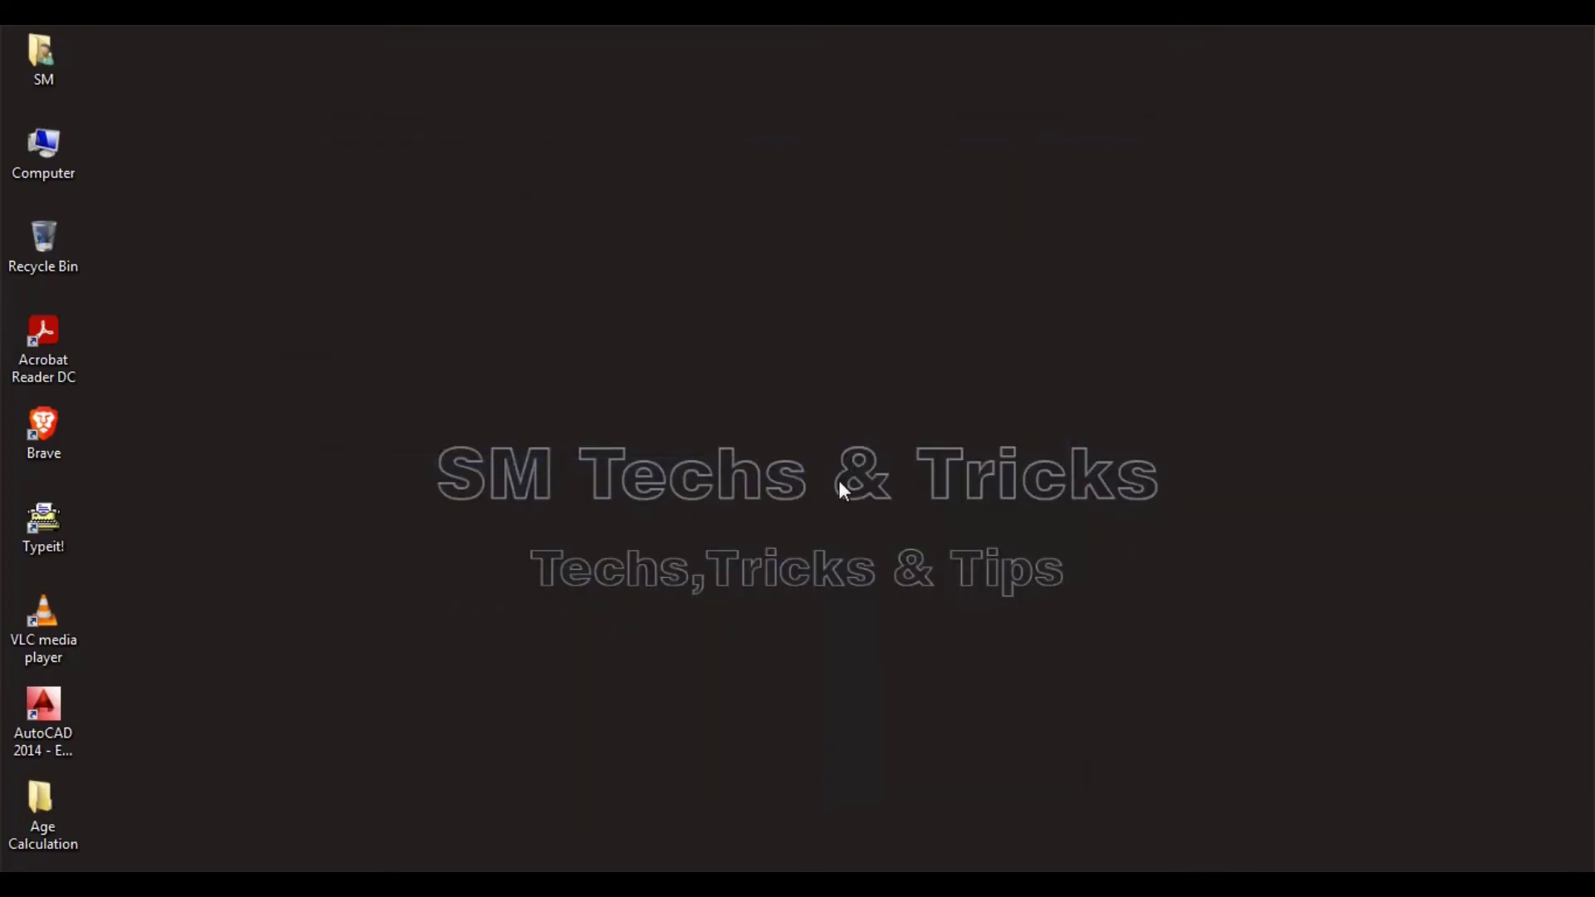